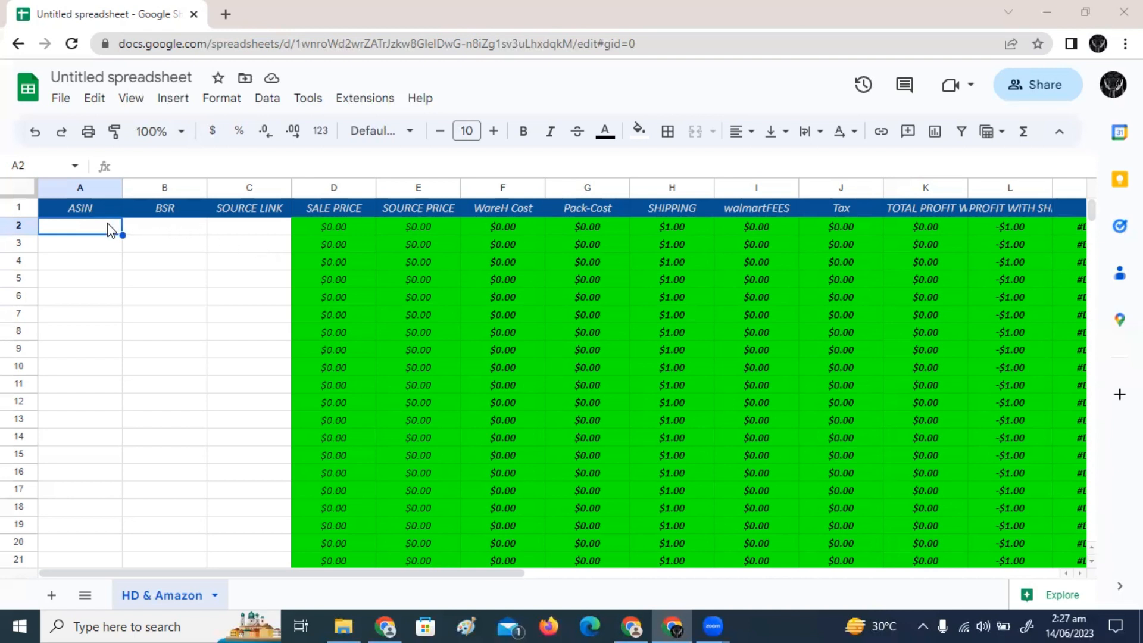
Step: Switch from the spreadsheet to the browser window with the Zep floor polish listings and review the Sam's Club title and price
left_click(167, 230)
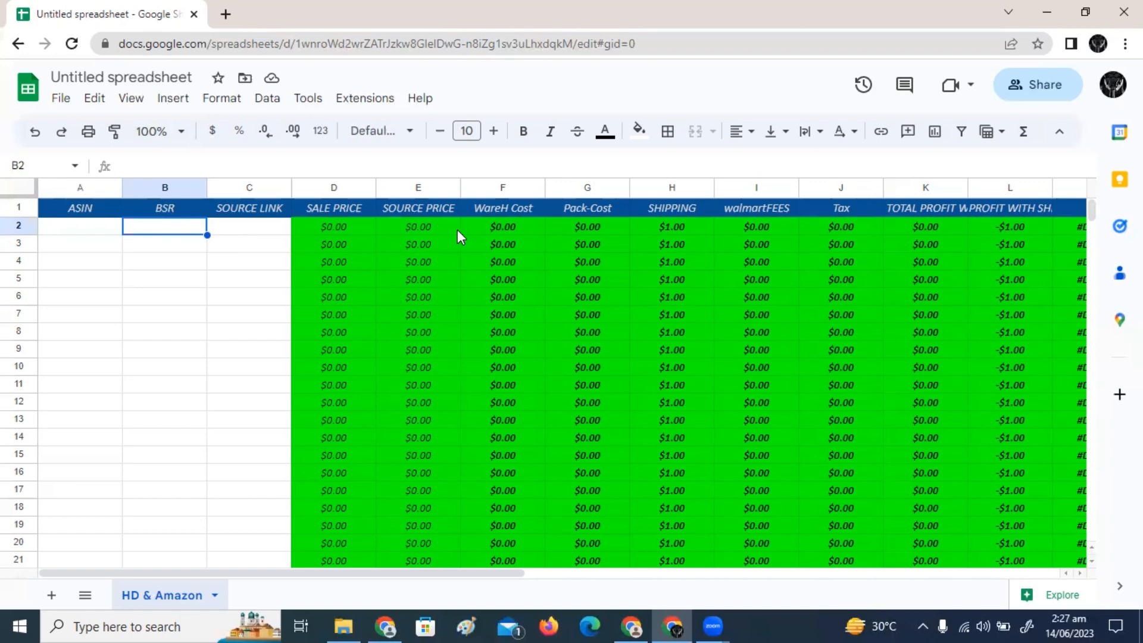
left_click(631, 627)
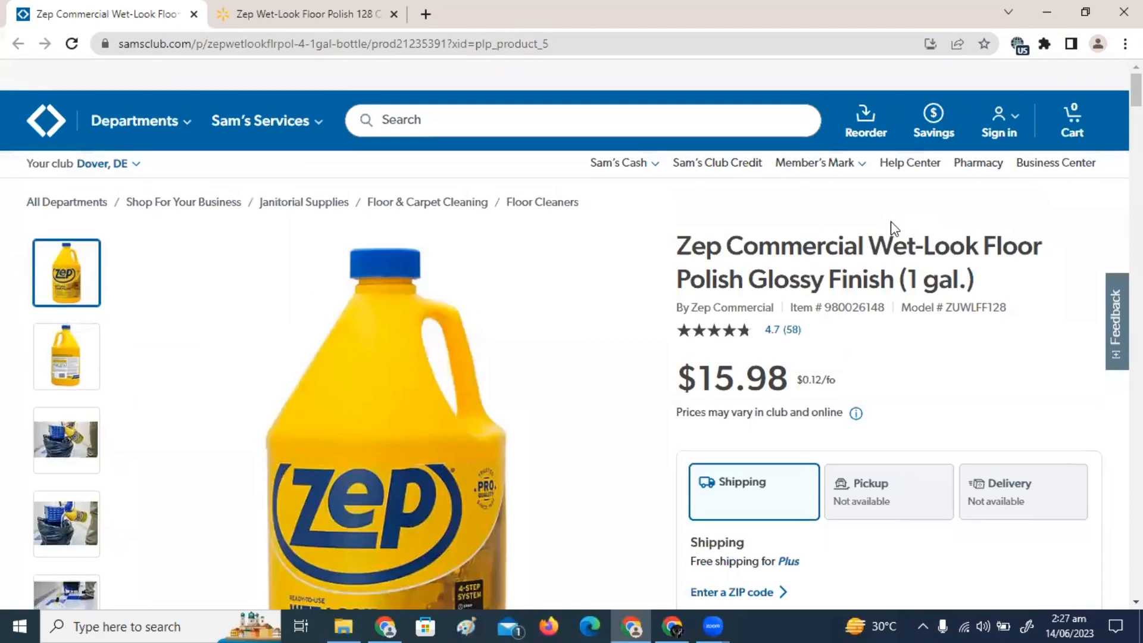
scroll(891, 222, "down", 1)
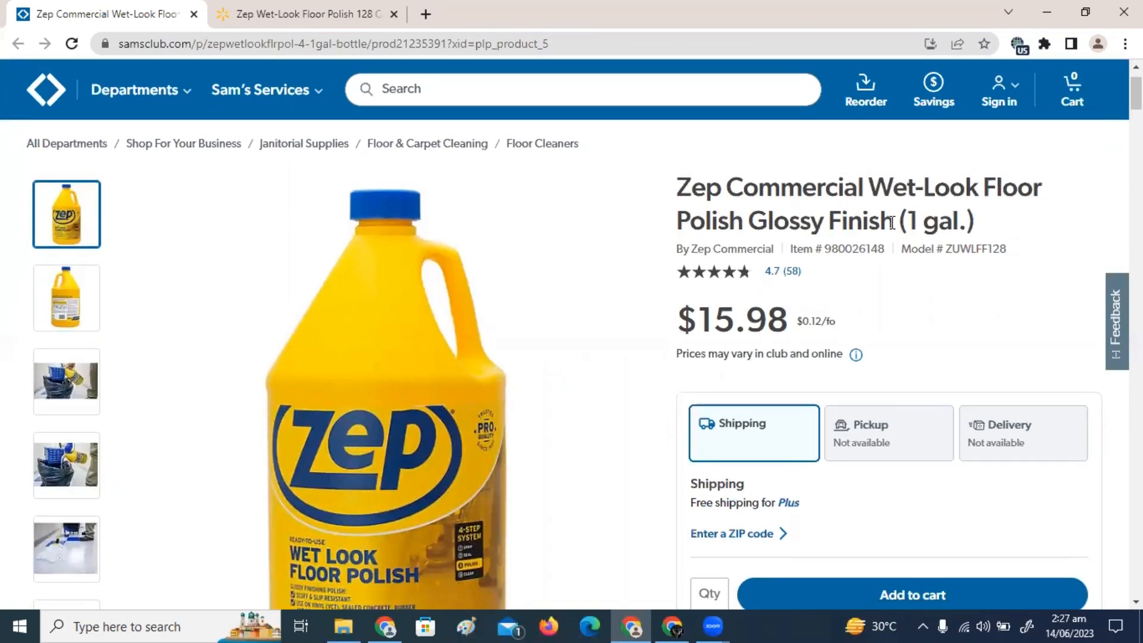
scroll(892, 223, "down", 1)
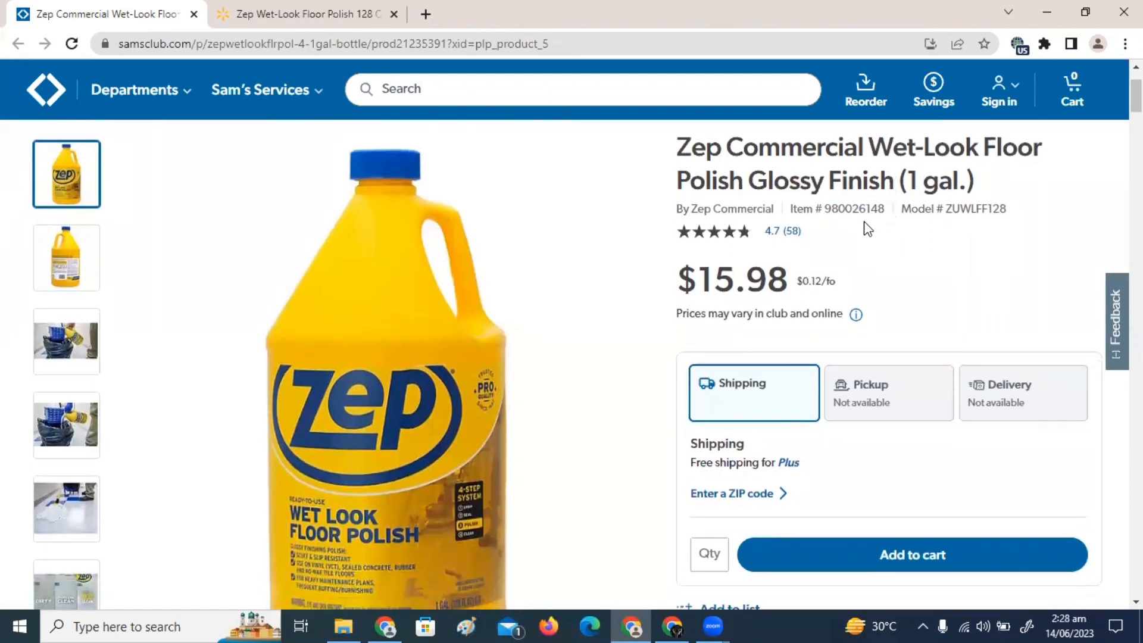
scroll(741, 186, "up", 1)
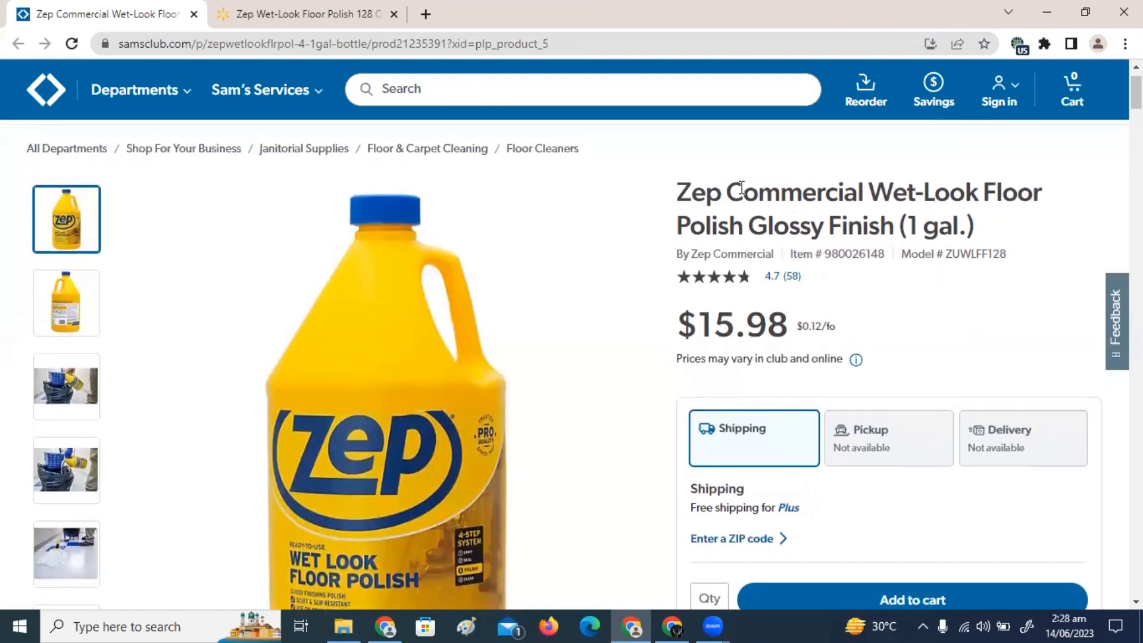
Step: Open the matching Walmart listing and review its title, price and seller information
left_click(242, 9)
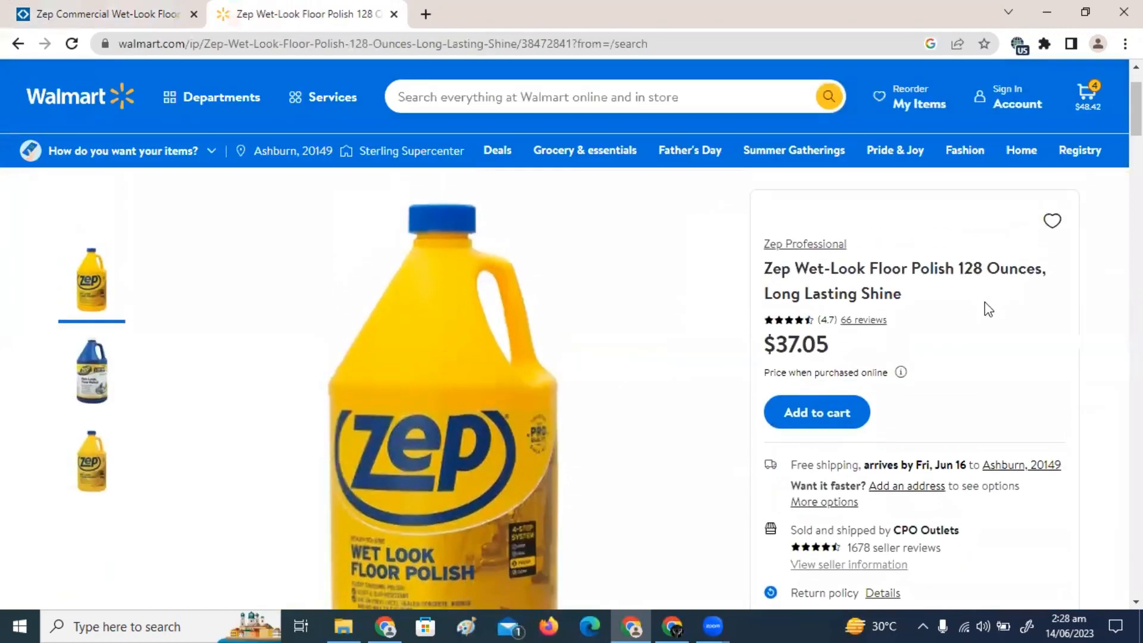
scroll(988, 304, "down", 2)
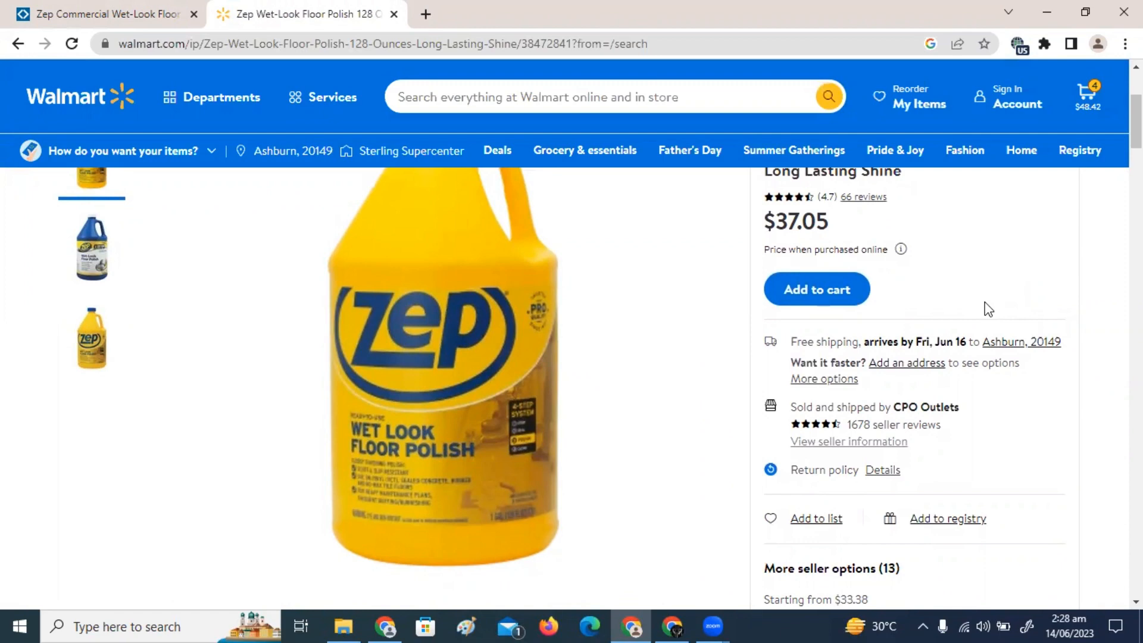
scroll(985, 307, "up", 1)
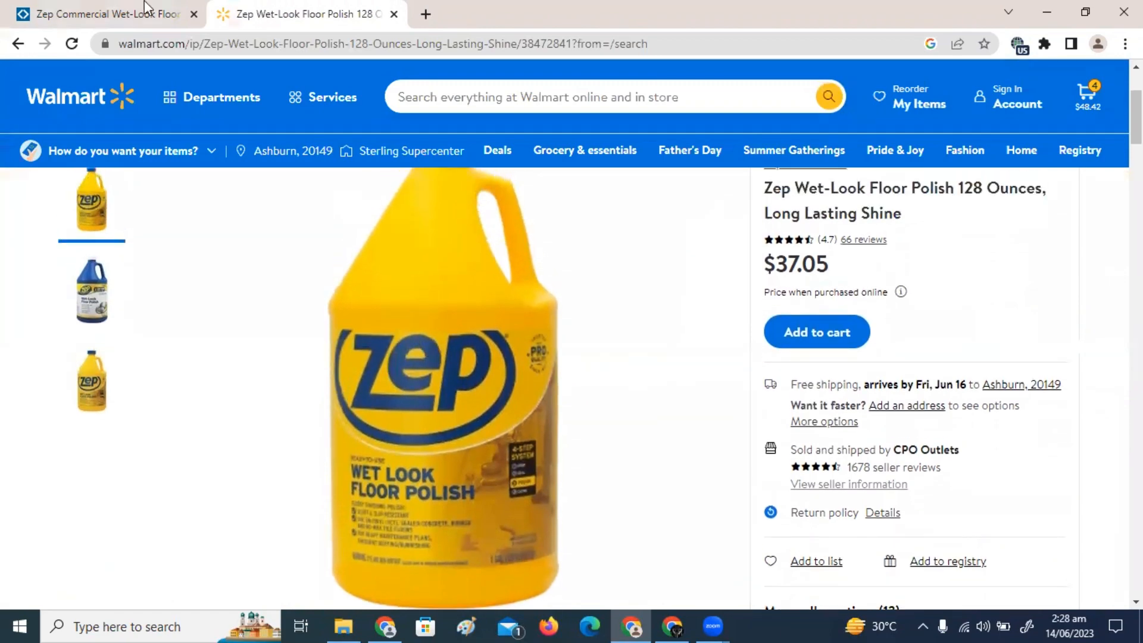
Step: Compare the product title, bottle size and main image between the Sam's Club and Walmart listings
left_click(107, 14)
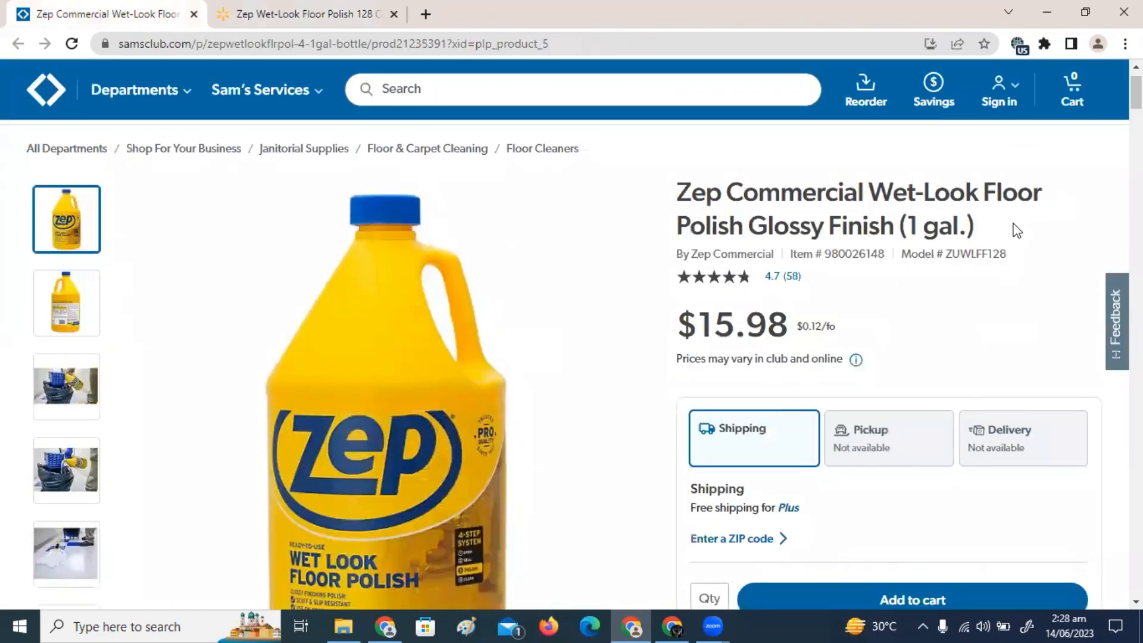
scroll(1017, 231, "down", 1)
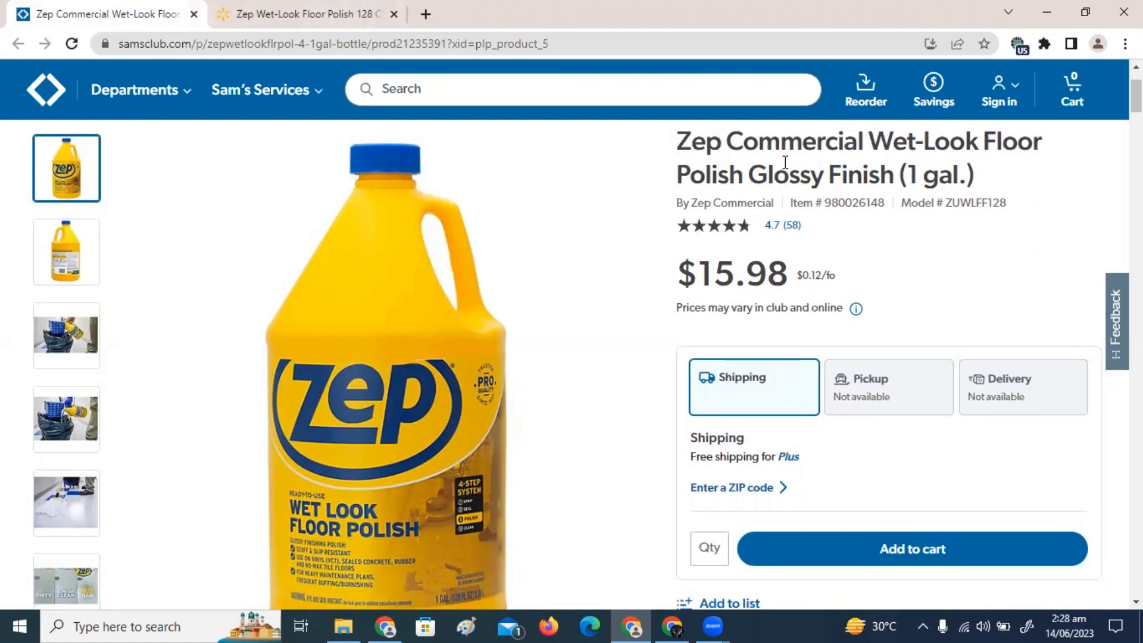
left_click(306, 13)
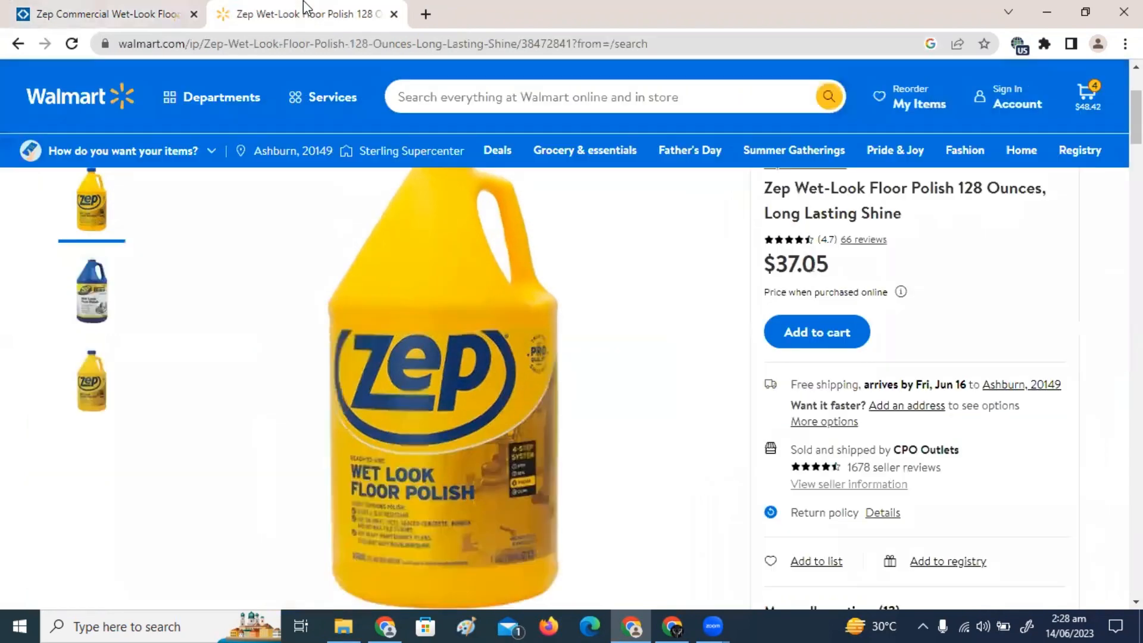
scroll(659, 192, "up", 2)
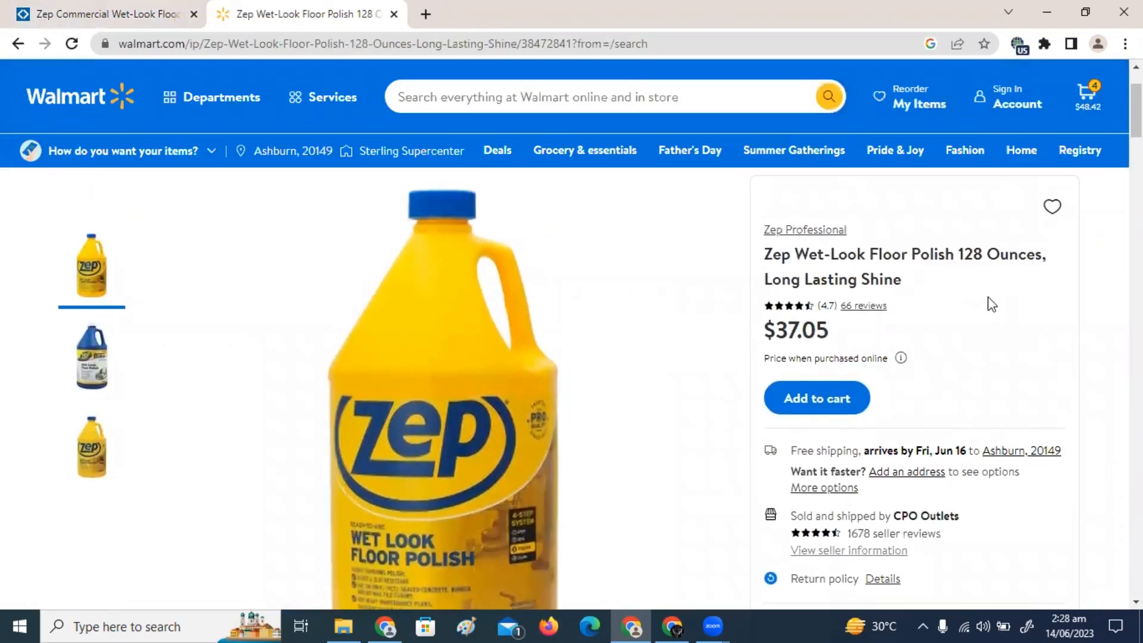
scroll(991, 304, "down", 1)
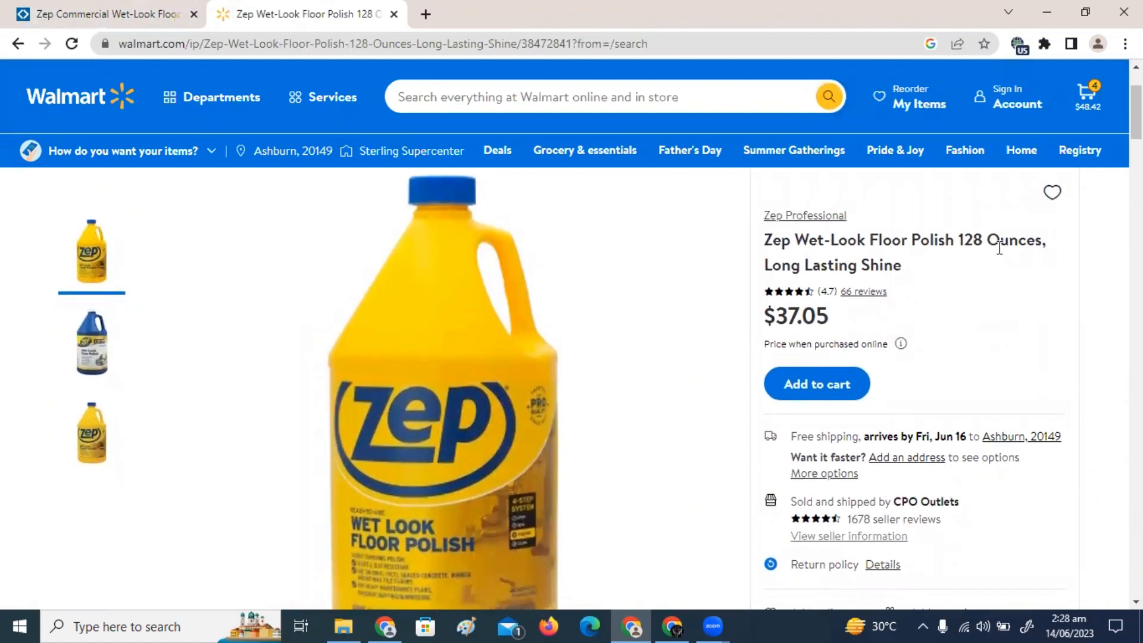
scroll(999, 248, "down", 1)
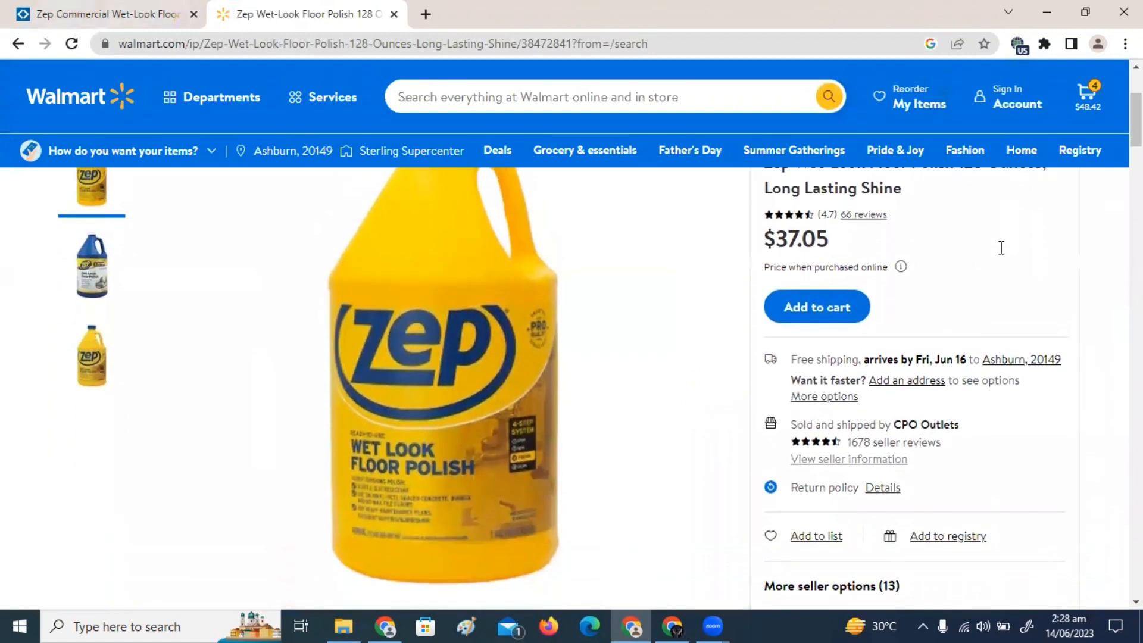
left_click(3, 7)
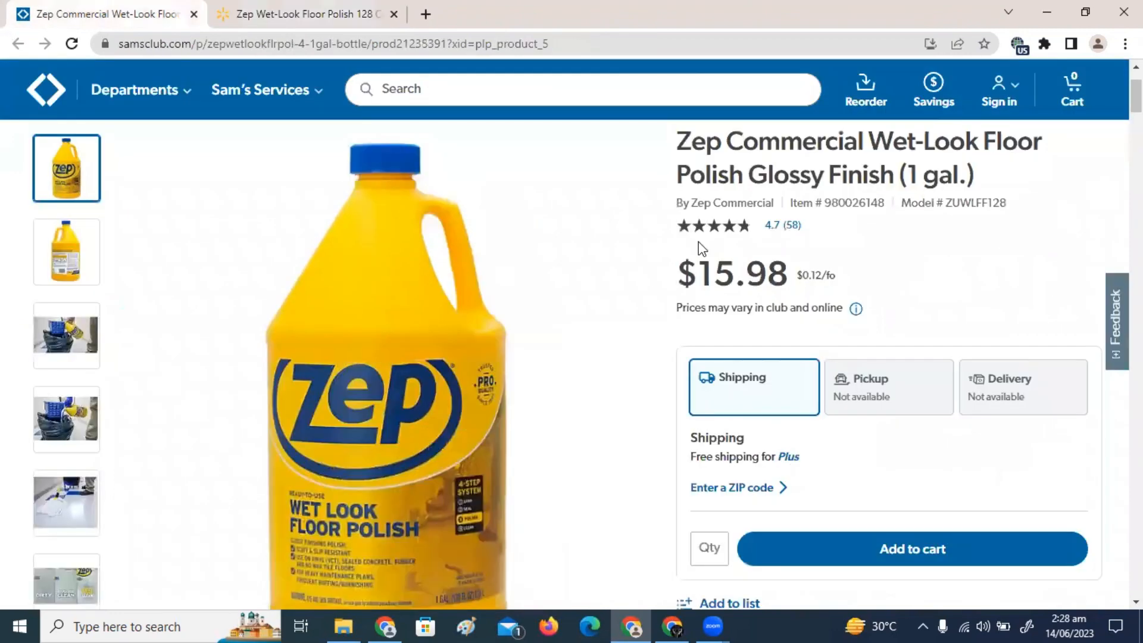
scroll(701, 249, "down", 1)
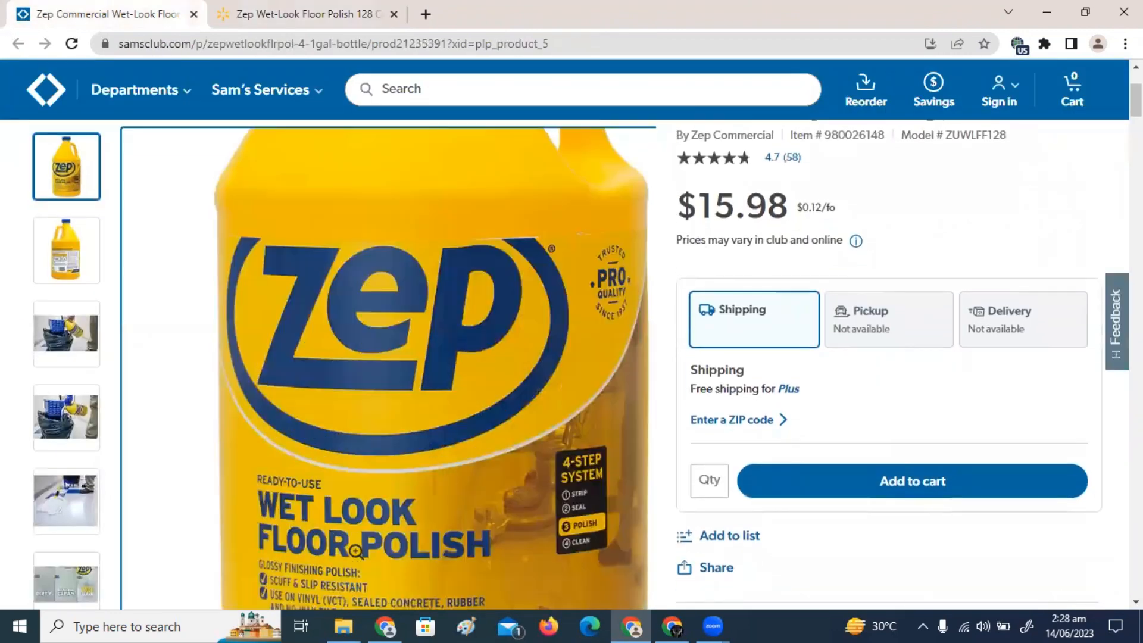
left_click(277, 7)
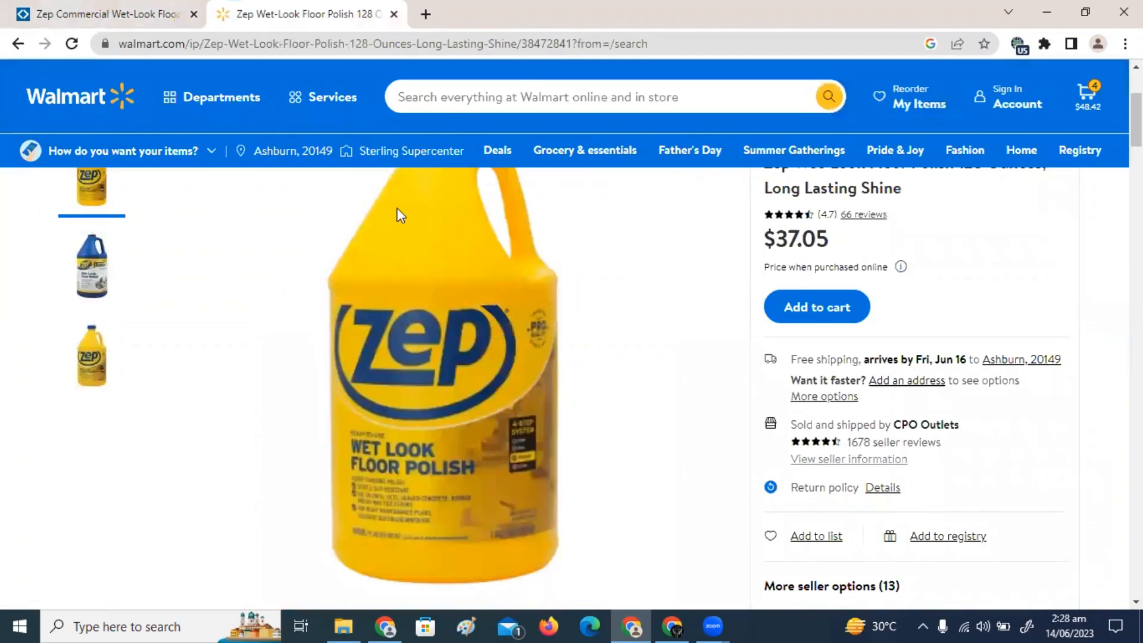
left_click(138, 7)
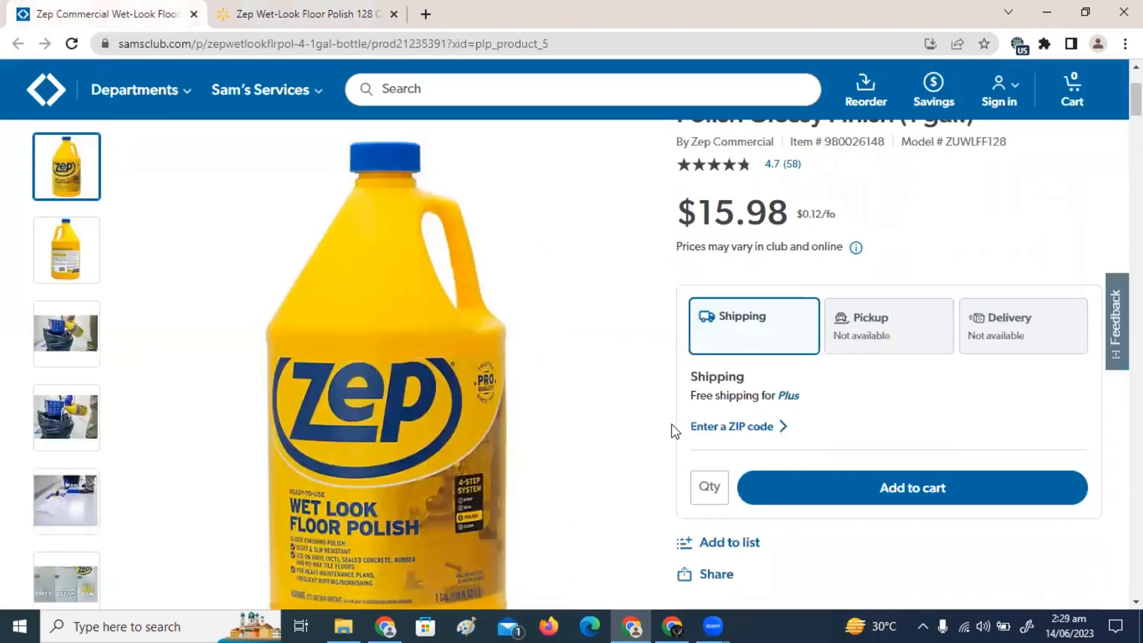
Step: Examine the price, shipping and availability options on the Sam's Club listing
scroll(674, 430, "down", 2)
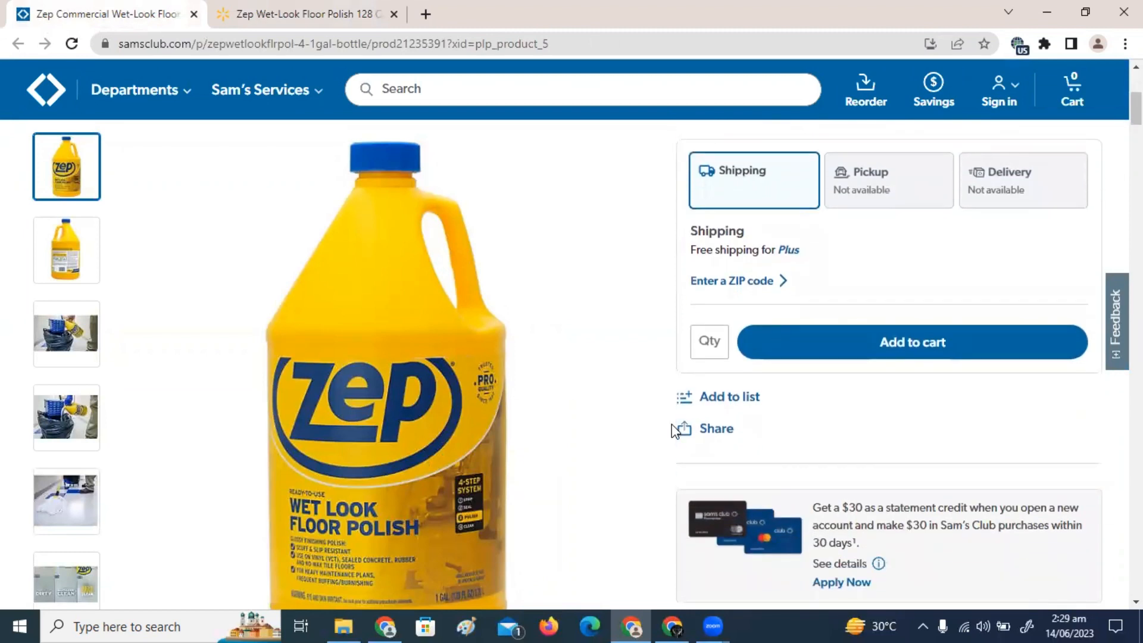
scroll(662, 459, "up", 3)
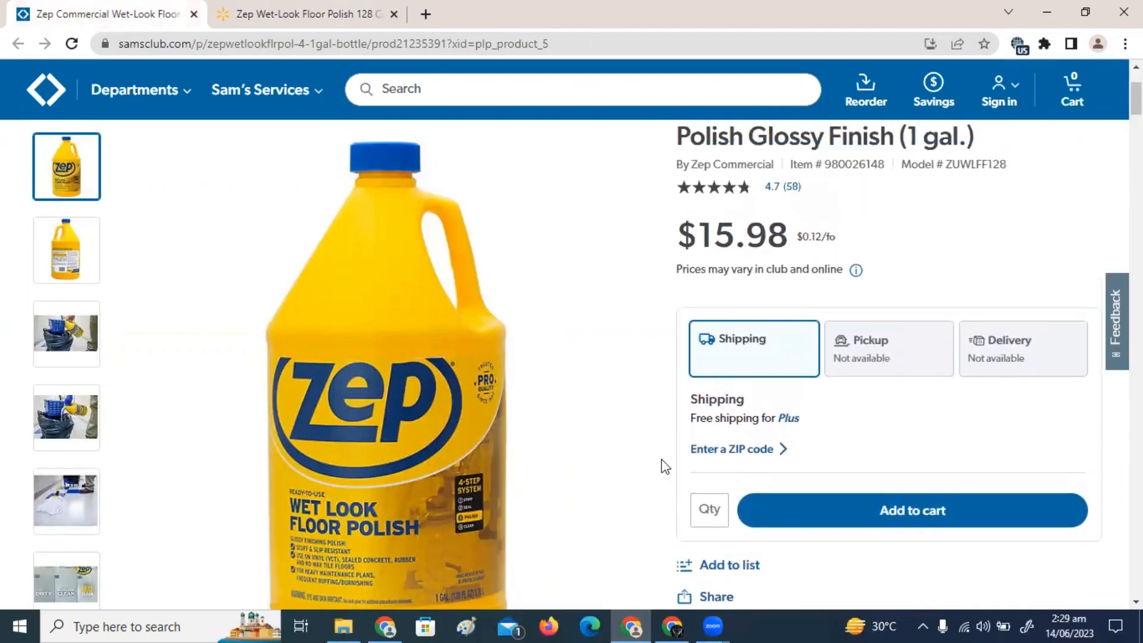
scroll(662, 459, "up", 2)
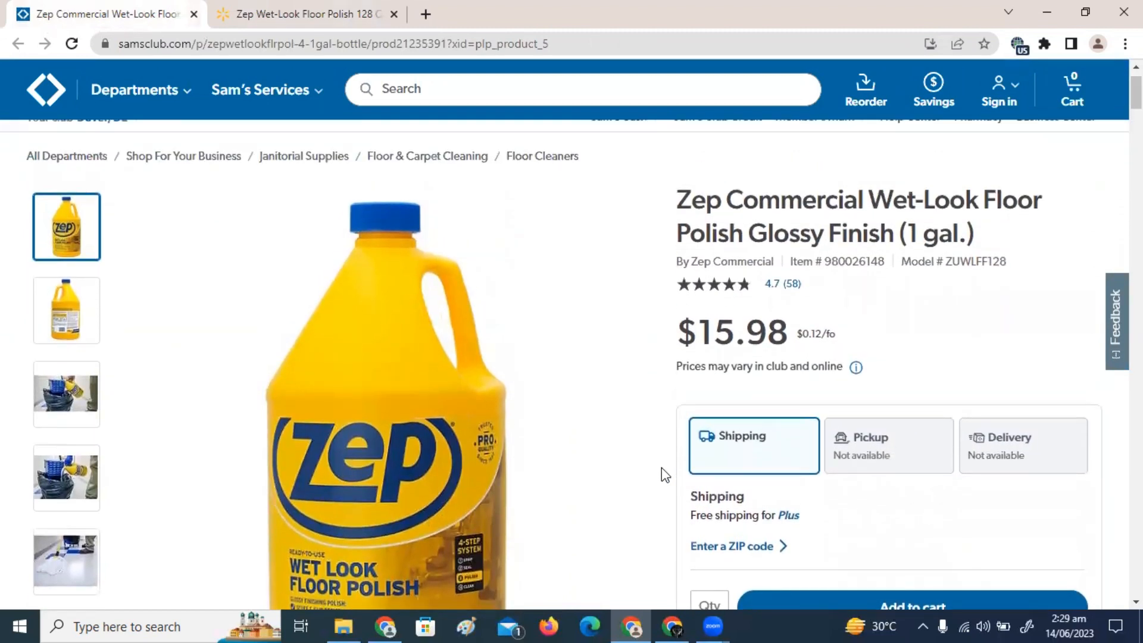
scroll(665, 474, "down", 1)
scroll(709, 439, "down", 1)
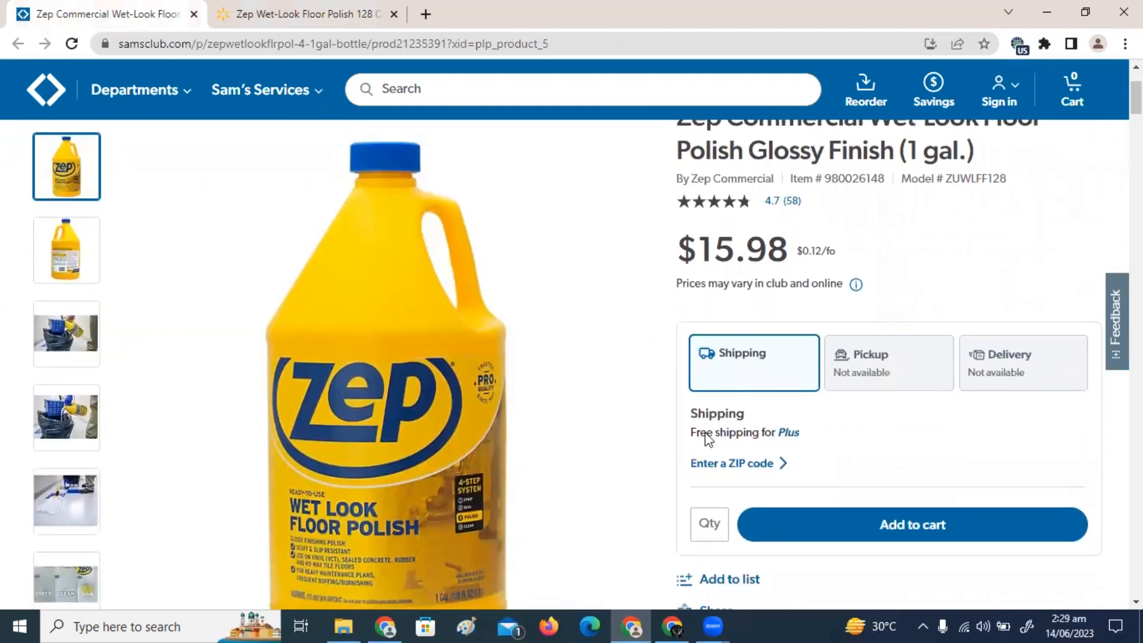
scroll(653, 411, "down", 2)
scroll(653, 413, "up", 3)
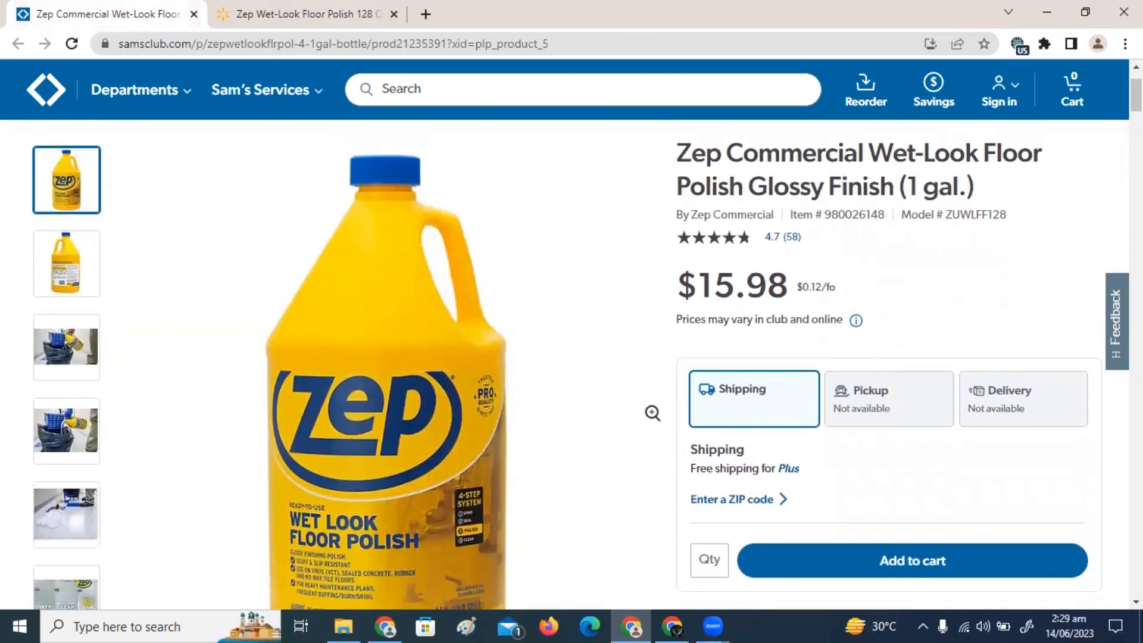
scroll(652, 413, "up", 2)
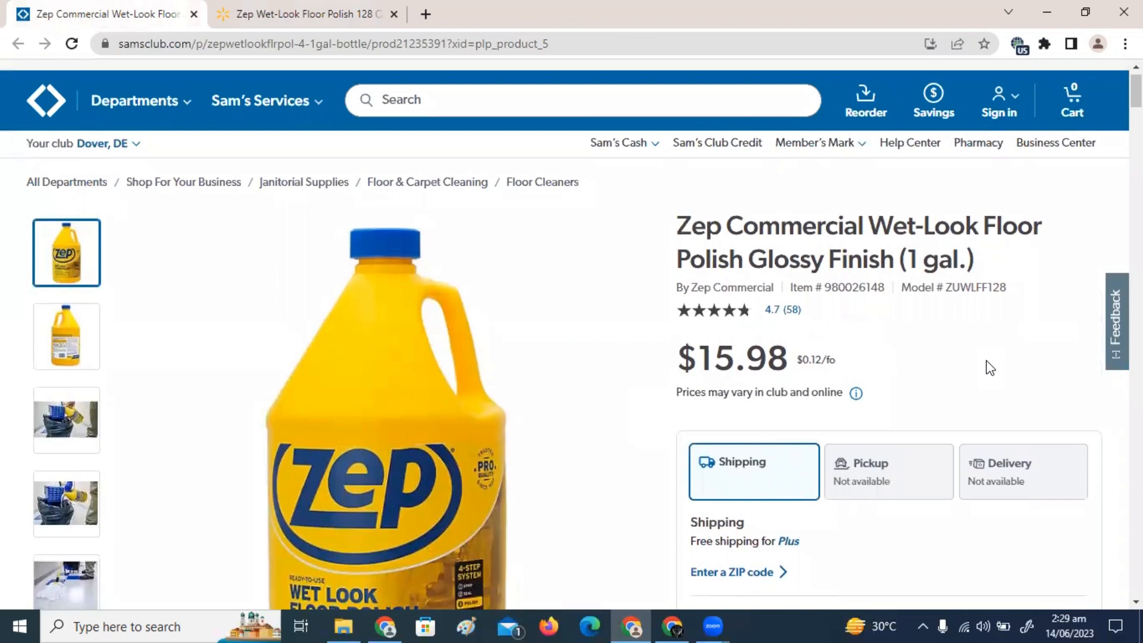
scroll(990, 368, "down", 3)
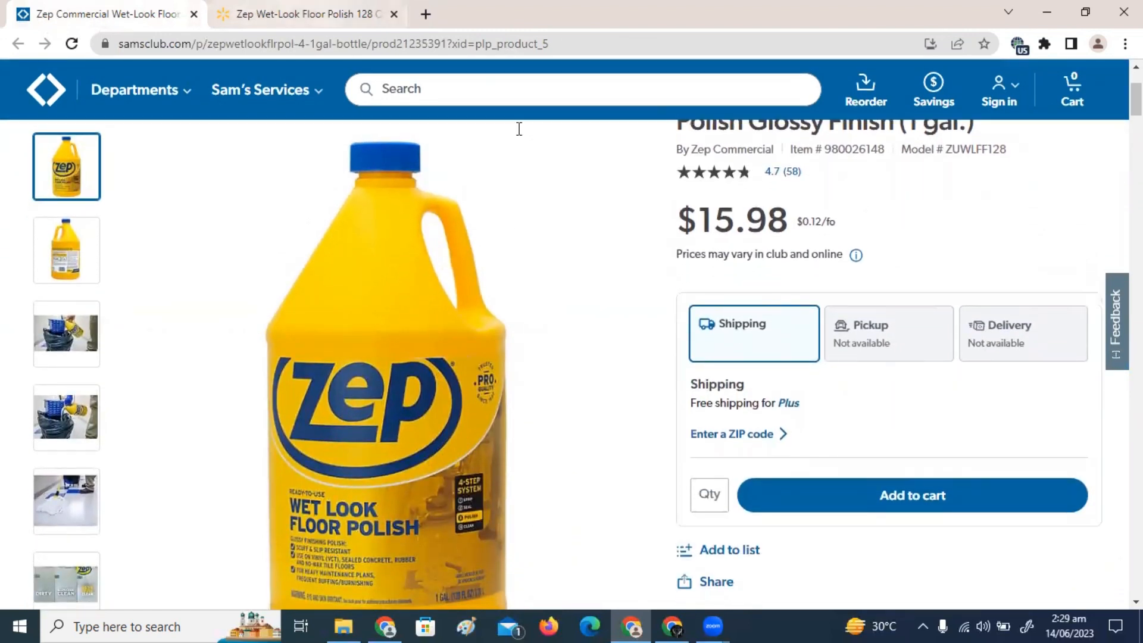
Step: Examine the delivery details, current seller and additional seller options on the Walmart listing
left_click(339, 9)
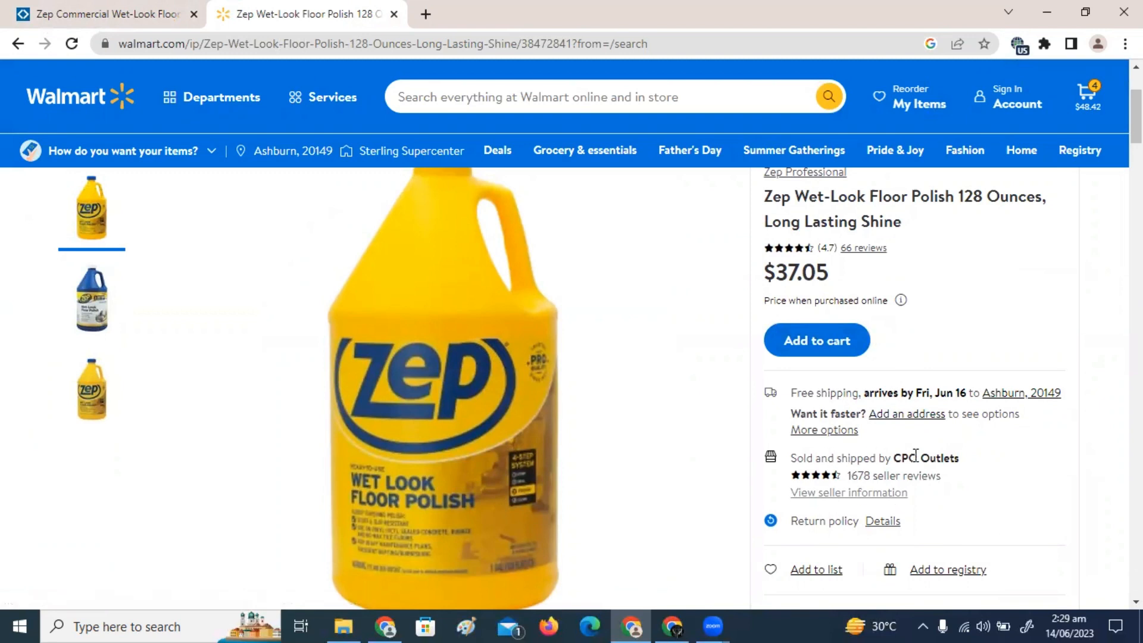
scroll(914, 455, "down", 3)
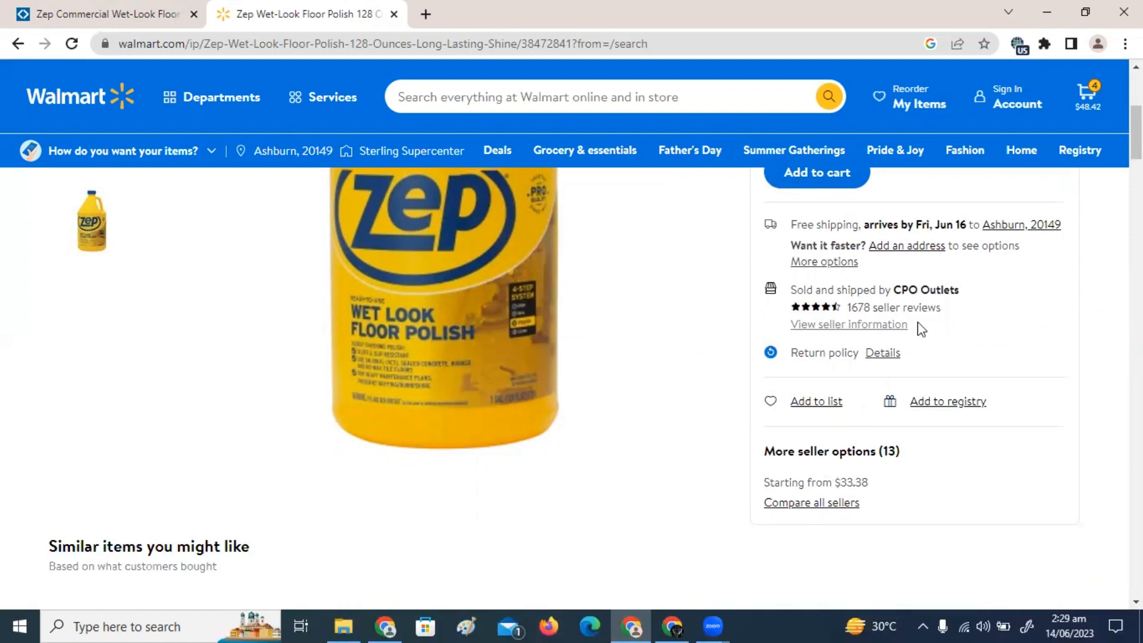
scroll(919, 329, "down", 1)
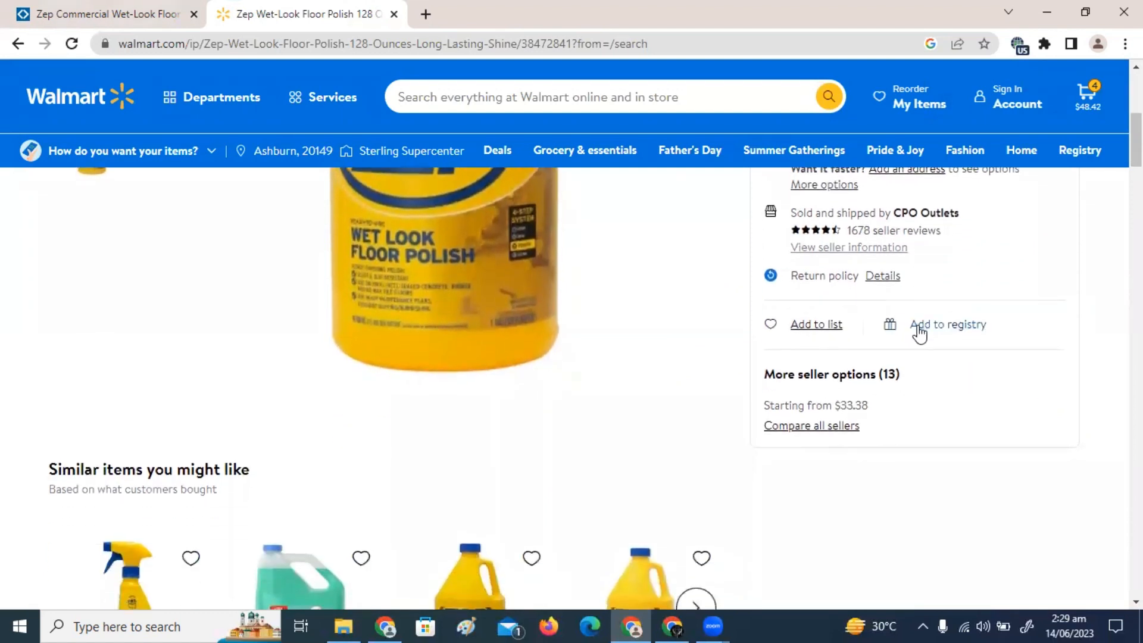
scroll(918, 332, "down", 1)
scroll(636, 389, "up", 4)
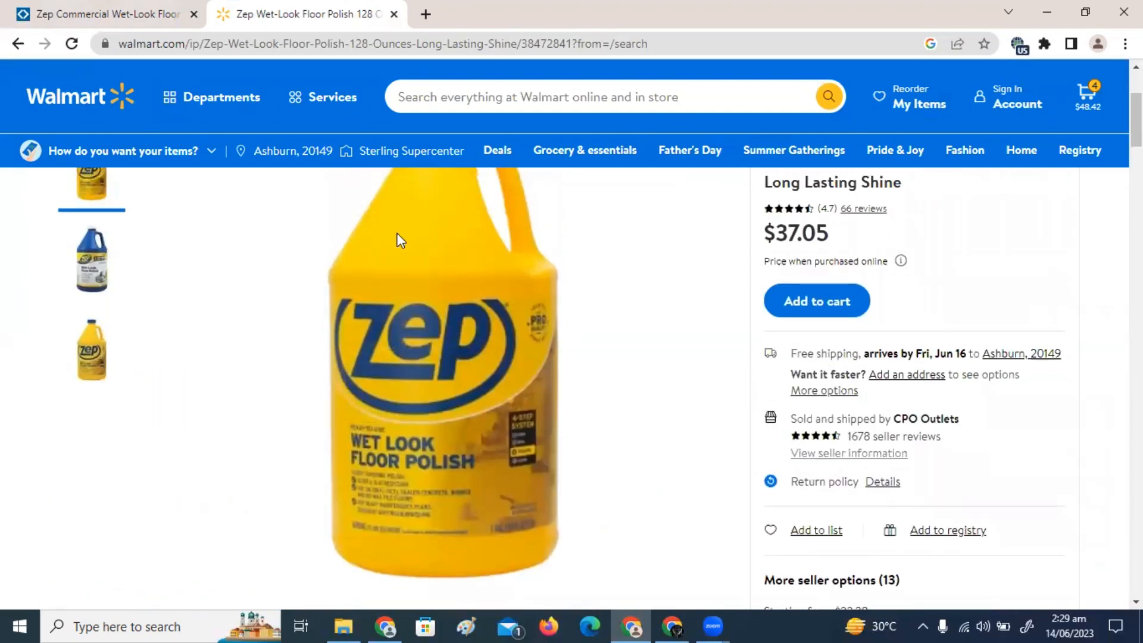
Step: Examine the Walmart listing's product details, specifications and directions, and recheck the source price on the Sam's Club listing
scroll(852, 372, "down", 4)
scroll(852, 371, "down", 8)
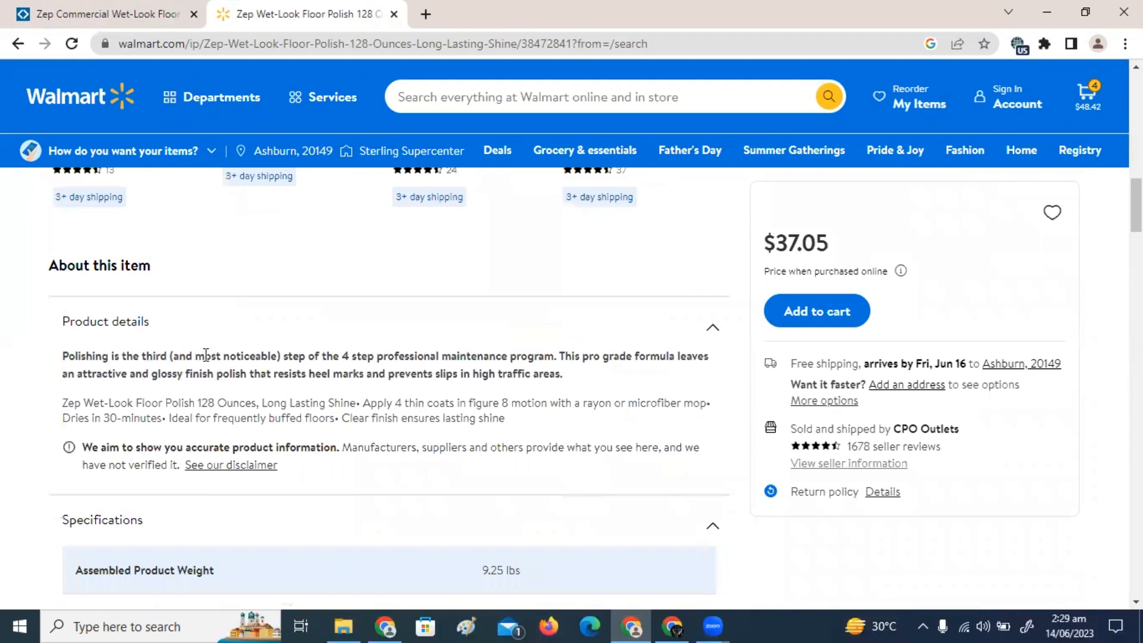
scroll(467, 373, "down", 1)
scroll(467, 374, "down", 1)
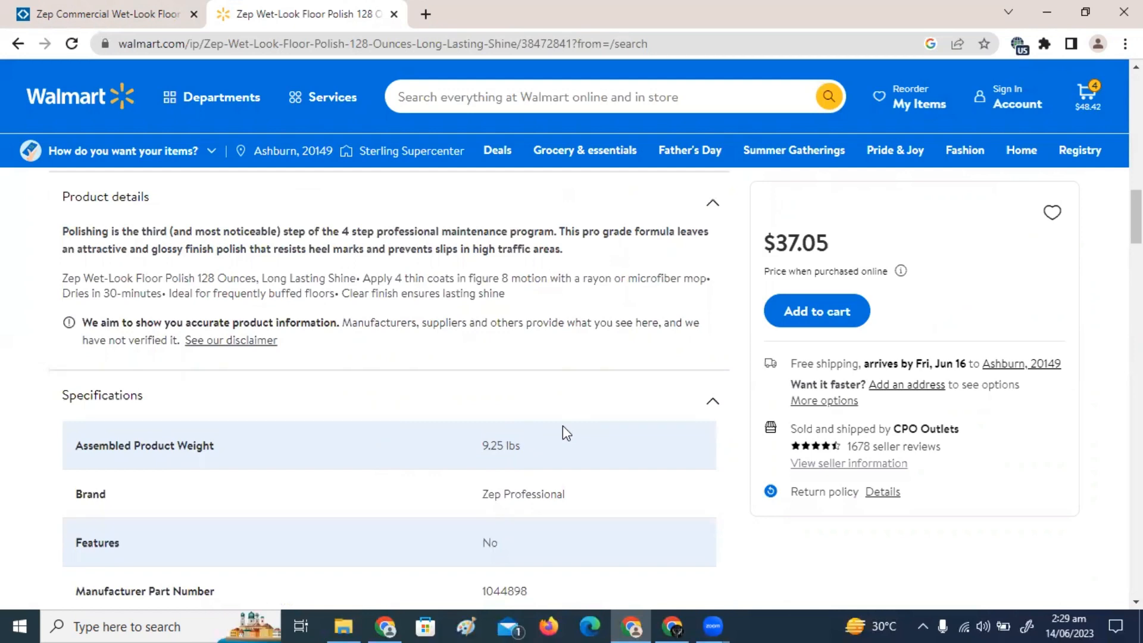
left_click(94, 8)
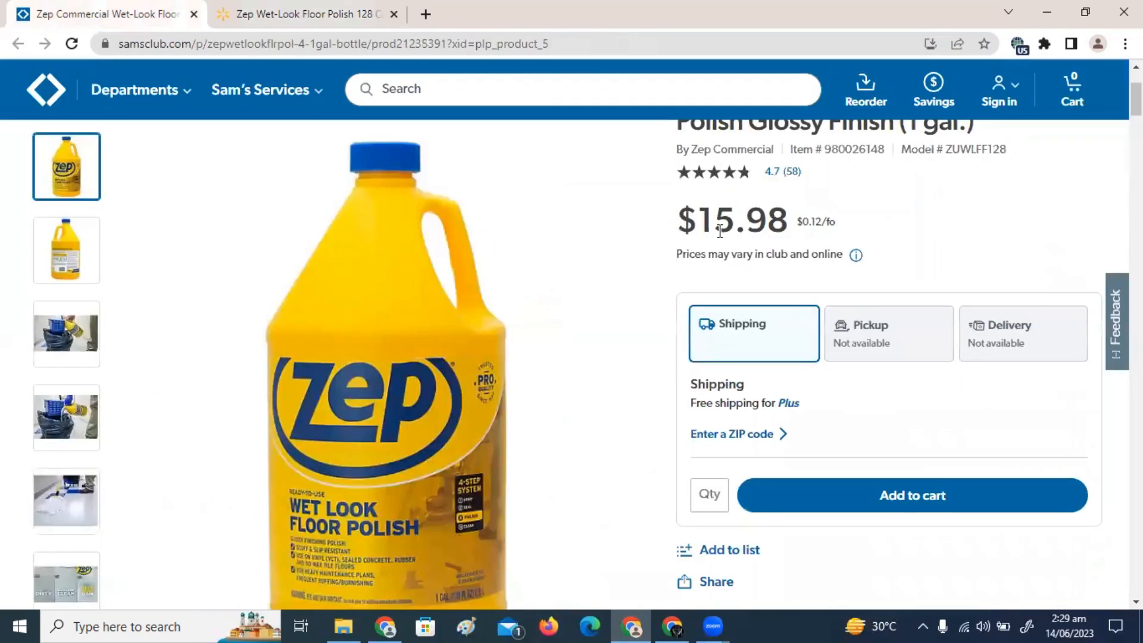
key("ctrl+Tab")
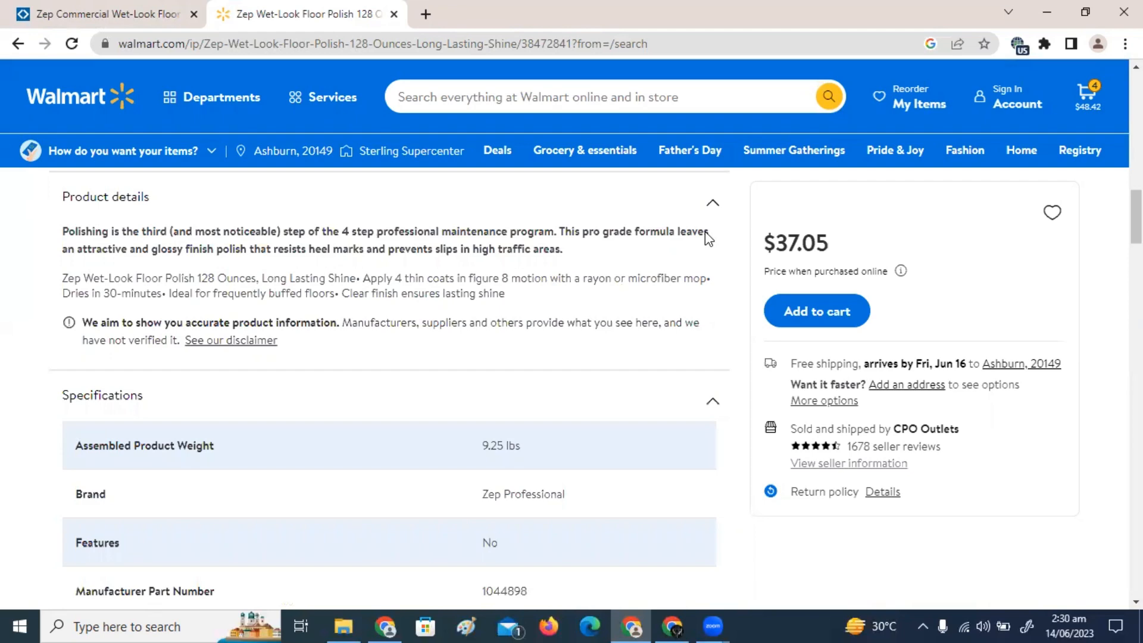
scroll(230, 268, "down", 5)
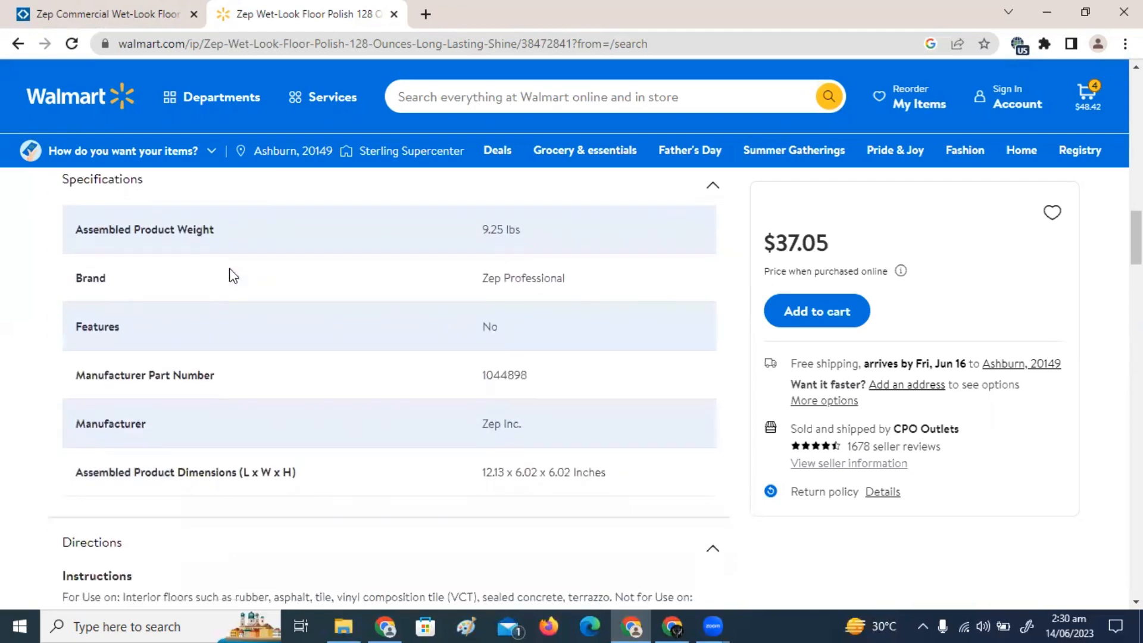
scroll(229, 268, "down", 3)
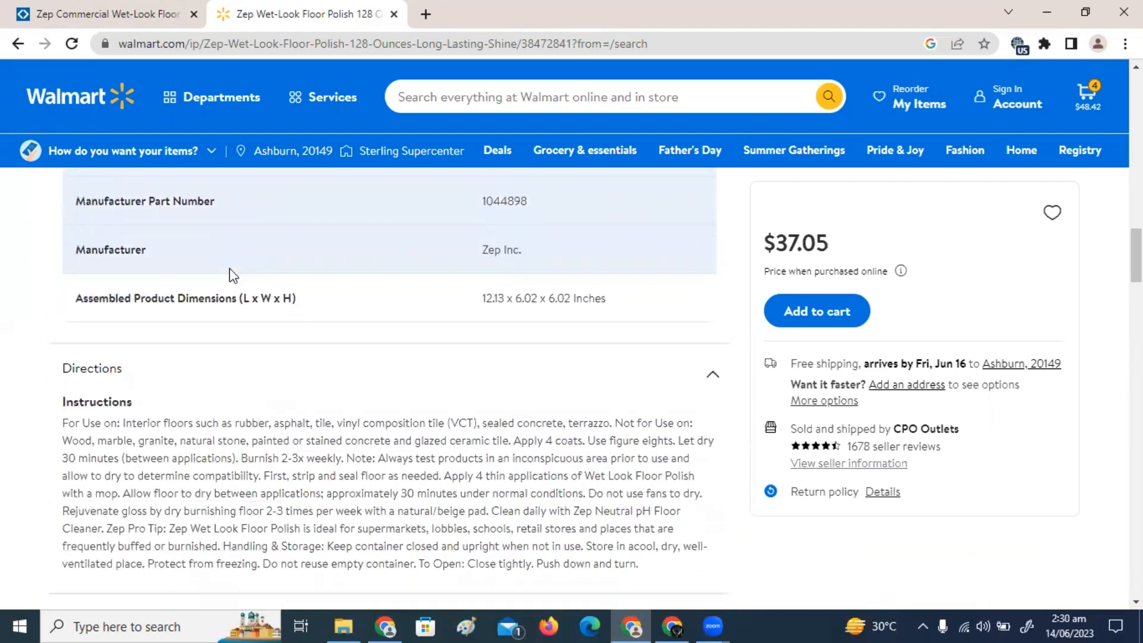
Step: Examine the Walmart listing's warranty, ingredients and specifications, then its title, price and seller details
scroll(230, 268, "down", 3)
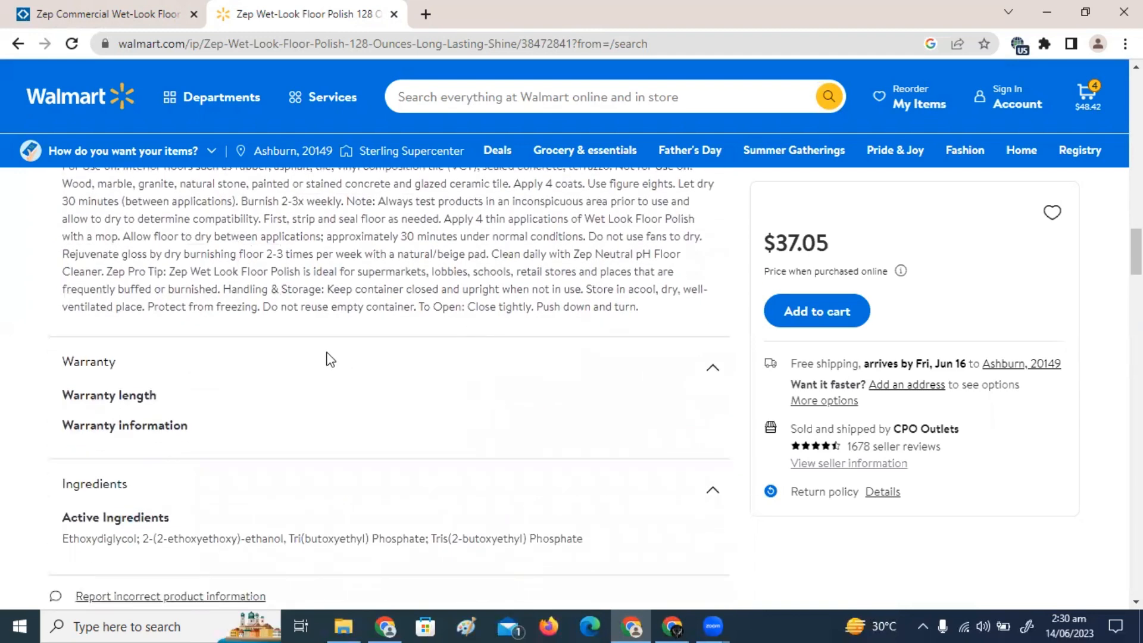
scroll(330, 360, "down", 1)
scroll(327, 353, "down", 1)
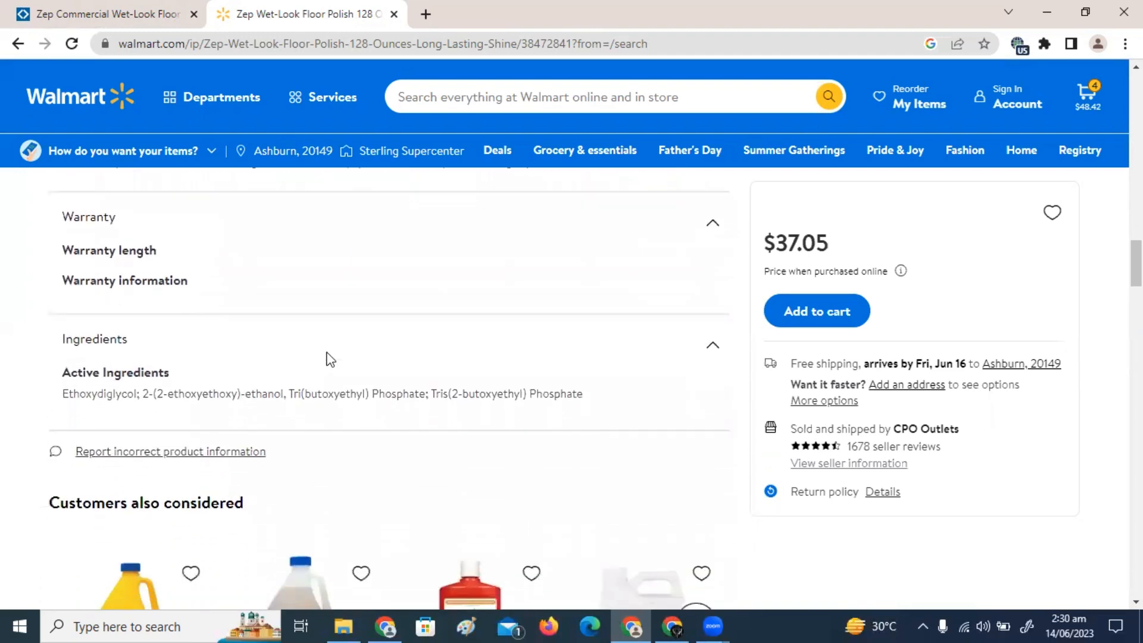
scroll(326, 355, "up", 4)
scroll(326, 360, "up", 3)
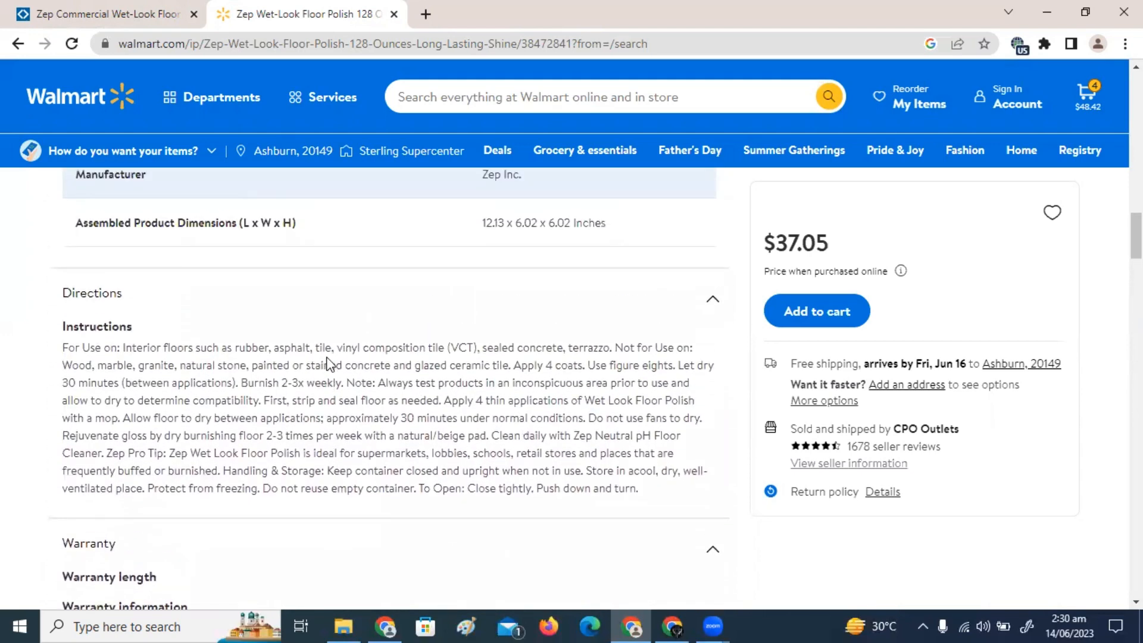
scroll(410, 373, "up", 15)
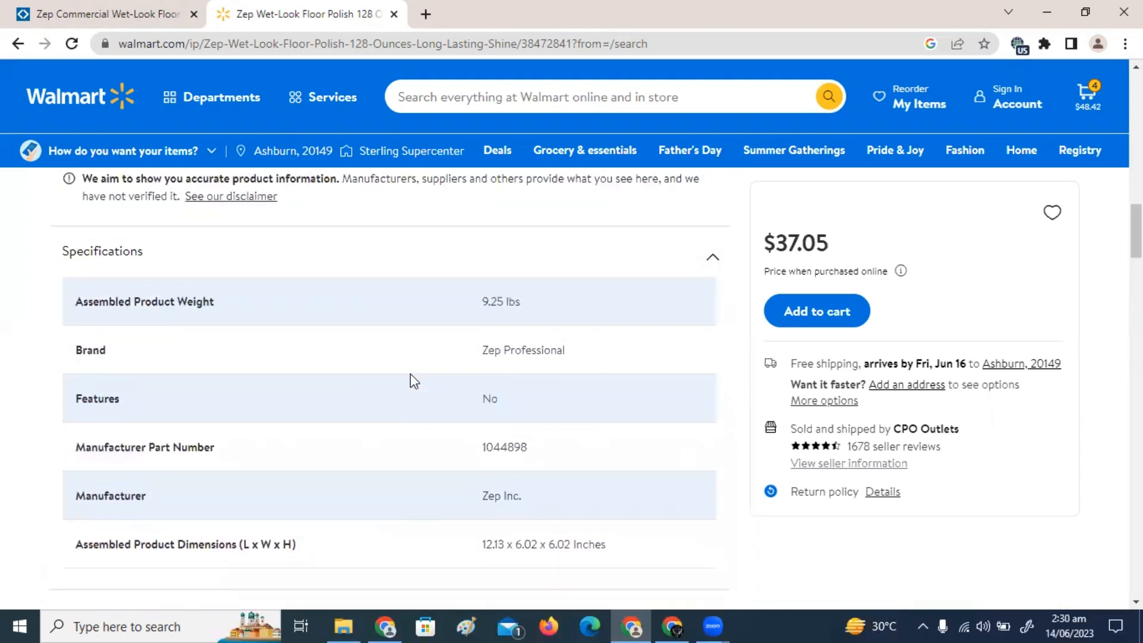
scroll(411, 397, "up", 10)
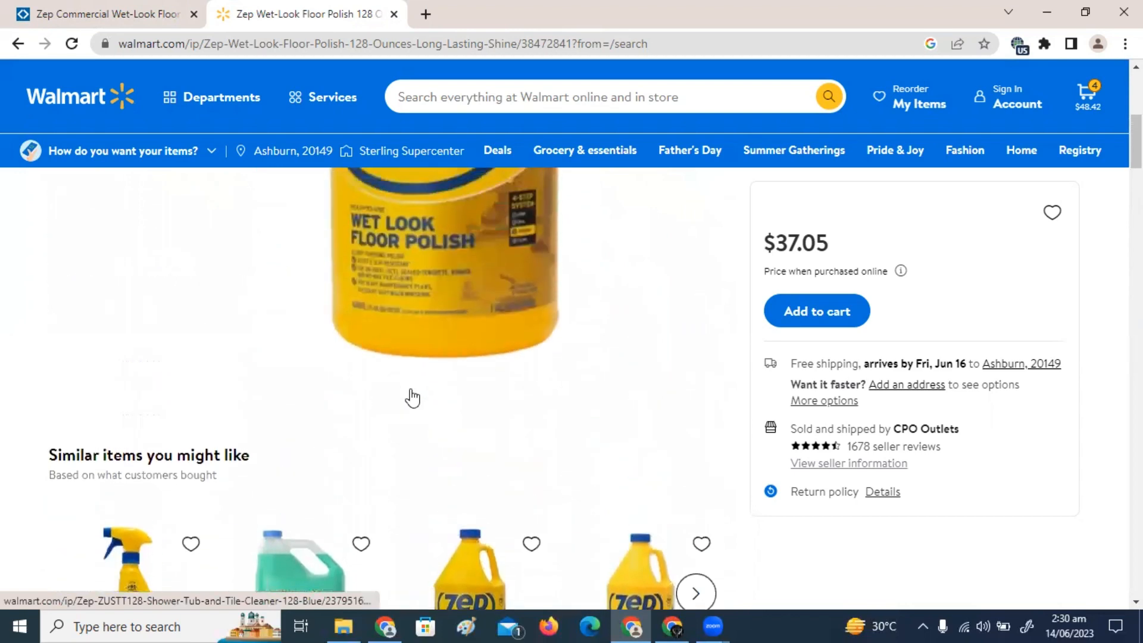
scroll(791, 482, "down", 1)
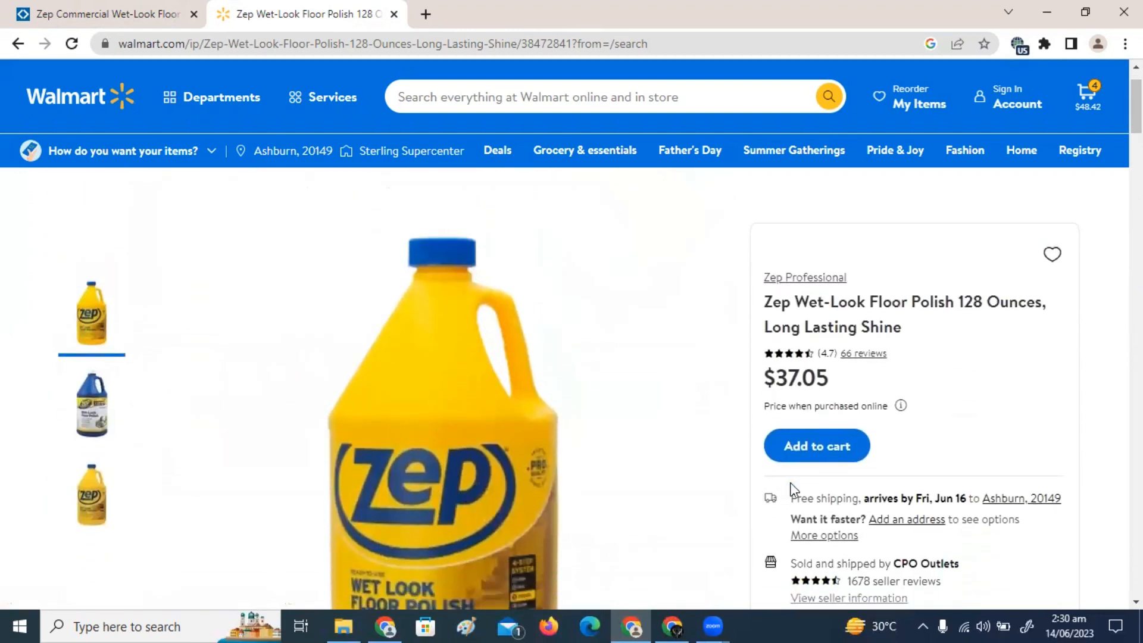
scroll(730, 442, "down", 1)
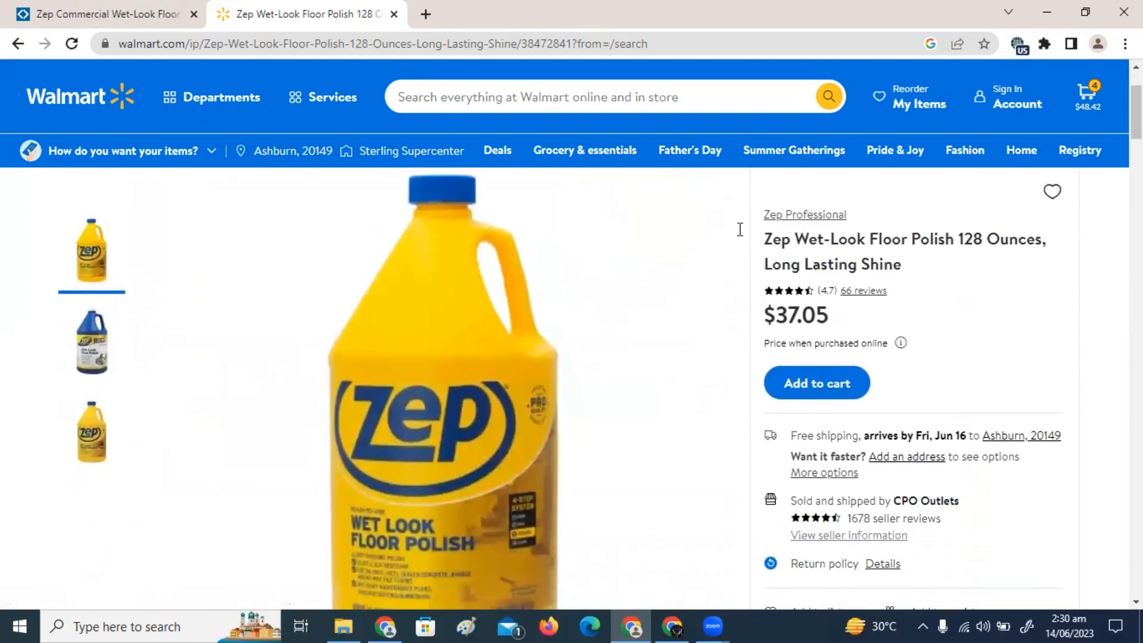
Step: Recheck the price and shipping options on the Sam's Club listing
key("ctrl+Tab")
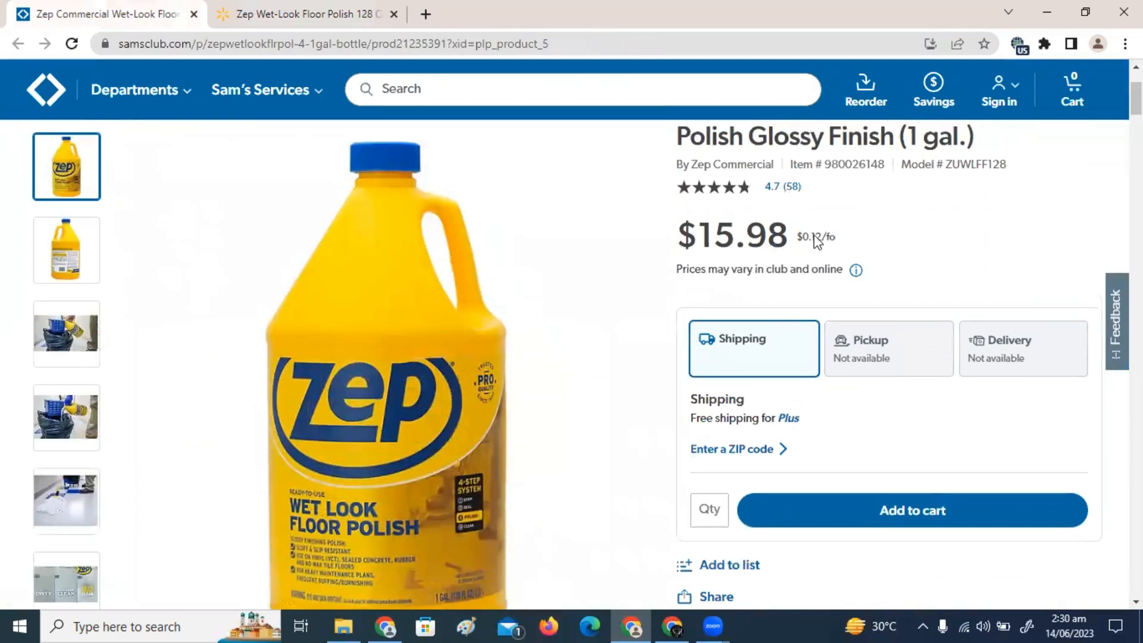
scroll(817, 241, "down", 1)
scroll(817, 241, "up", 3)
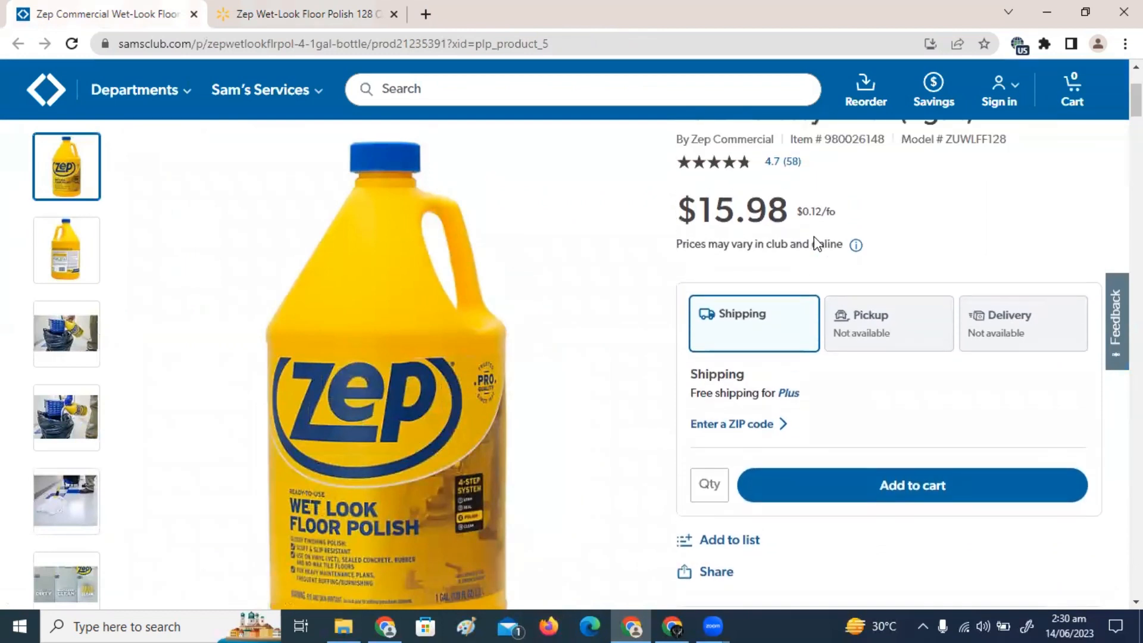
scroll(817, 242, "down", 1)
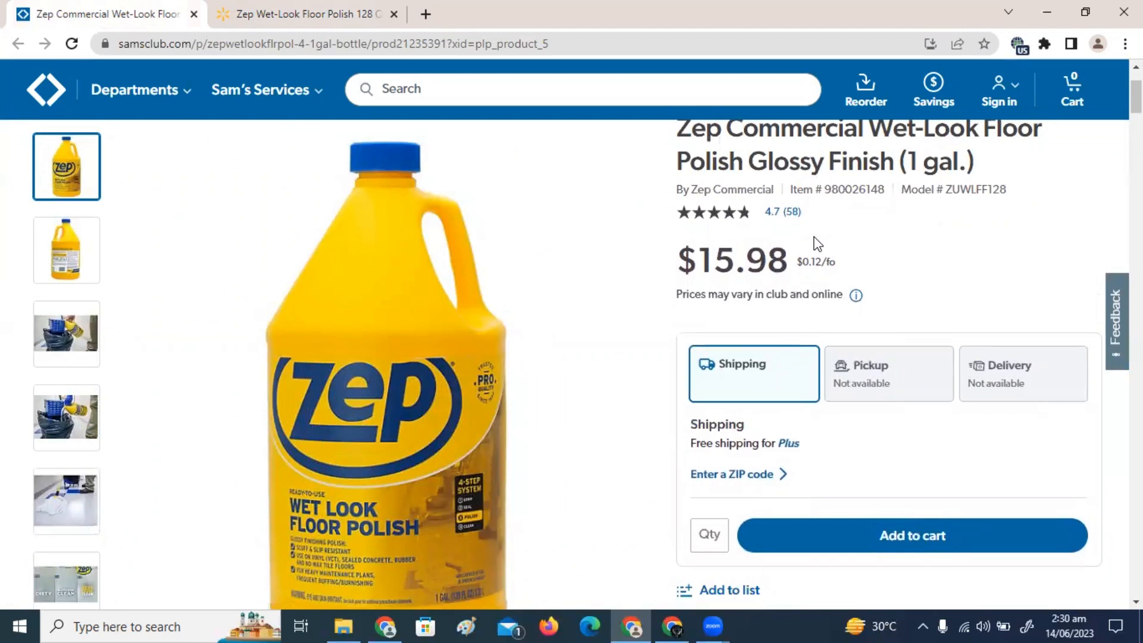
Step: Remove the "?from=/search" ending from the Walmart product URL and load the shortened address
left_click(377, 11)
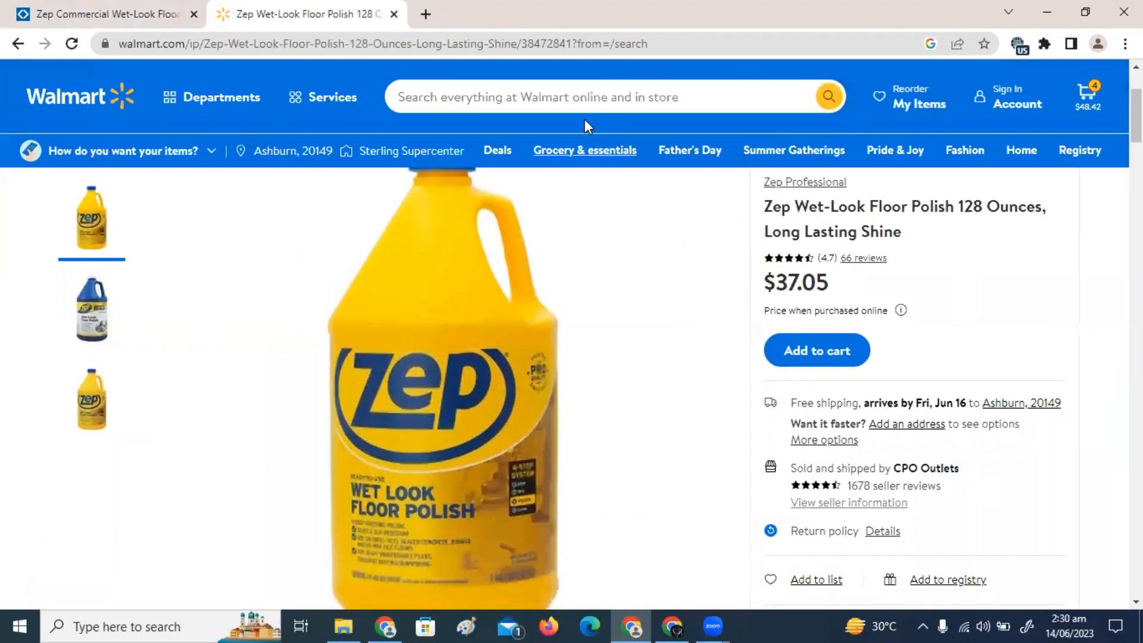
left_click(573, 48)
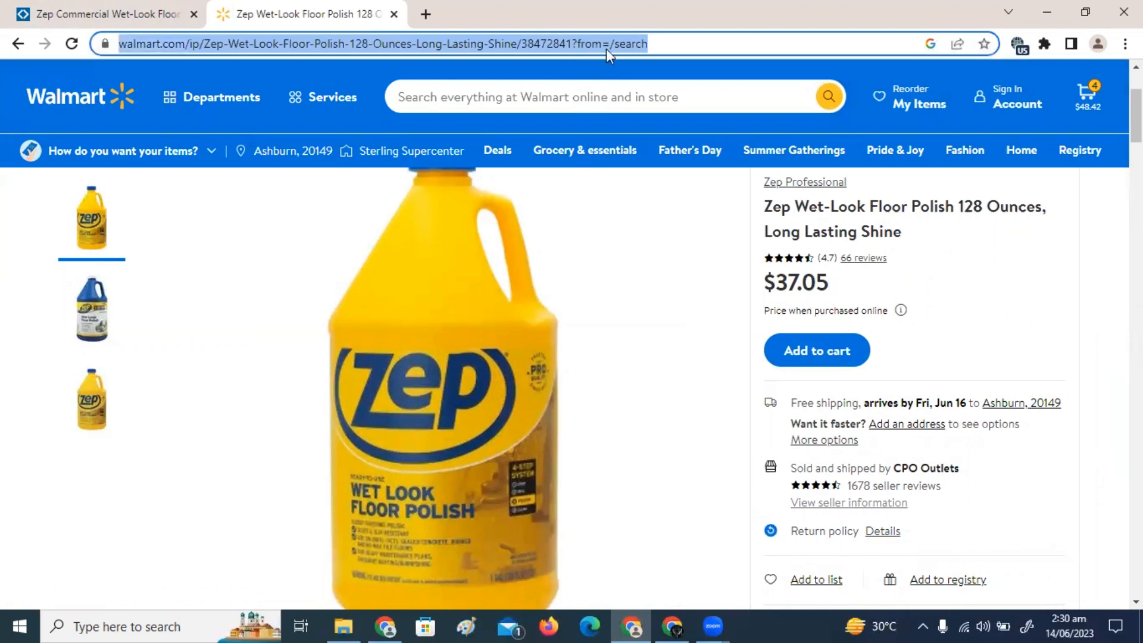
left_click(676, 43)
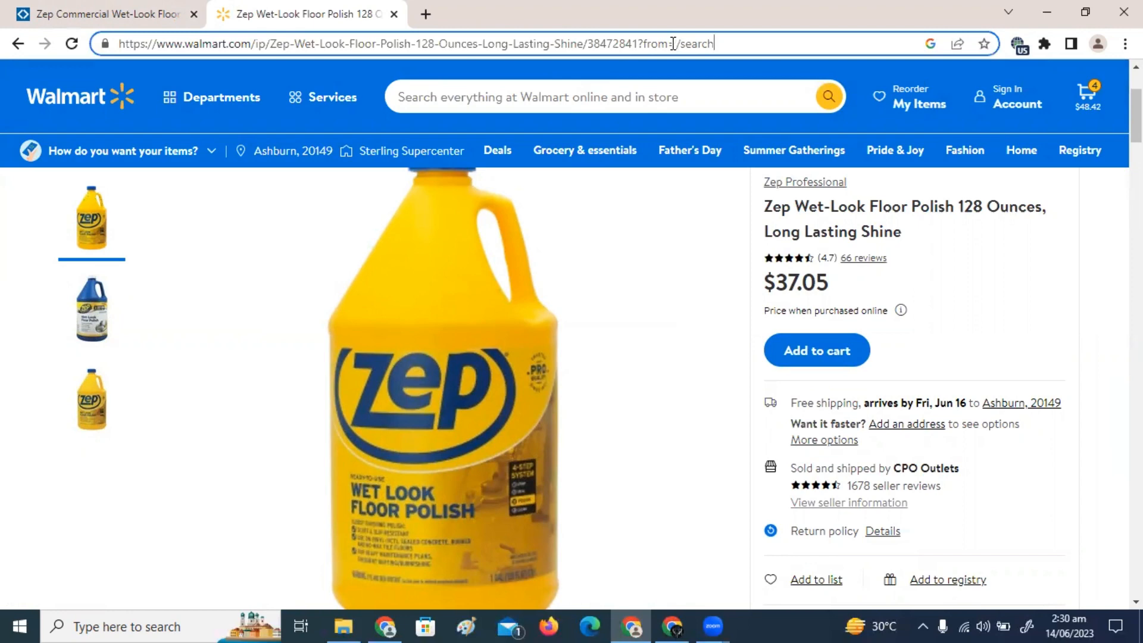
left_click_drag(640, 43, 733, 41)
key("BackSpace")
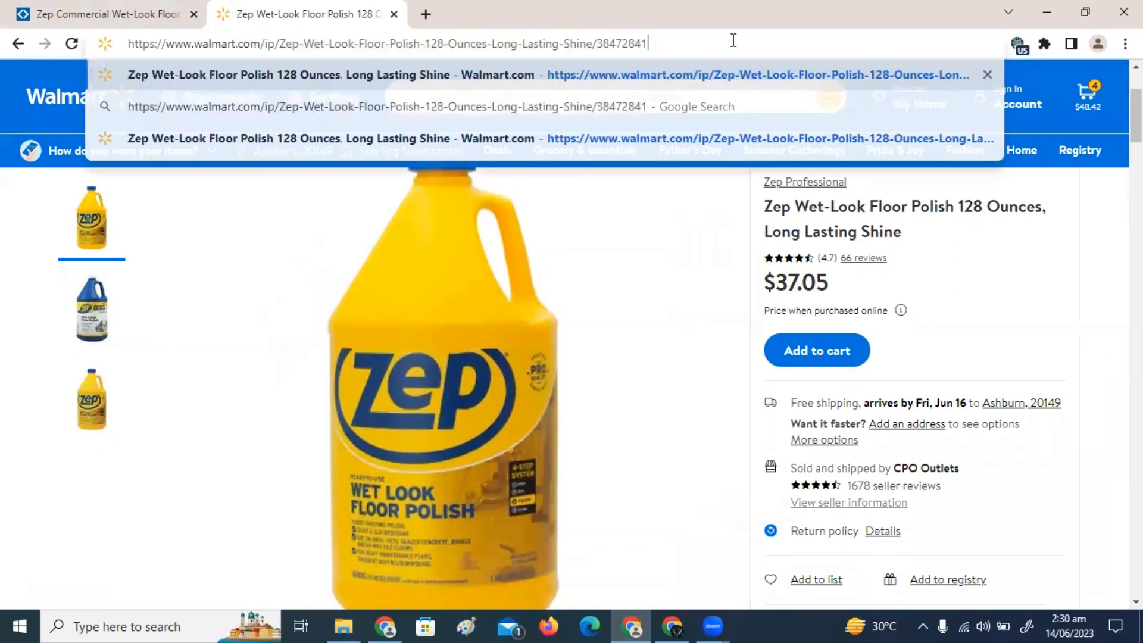
key("Return")
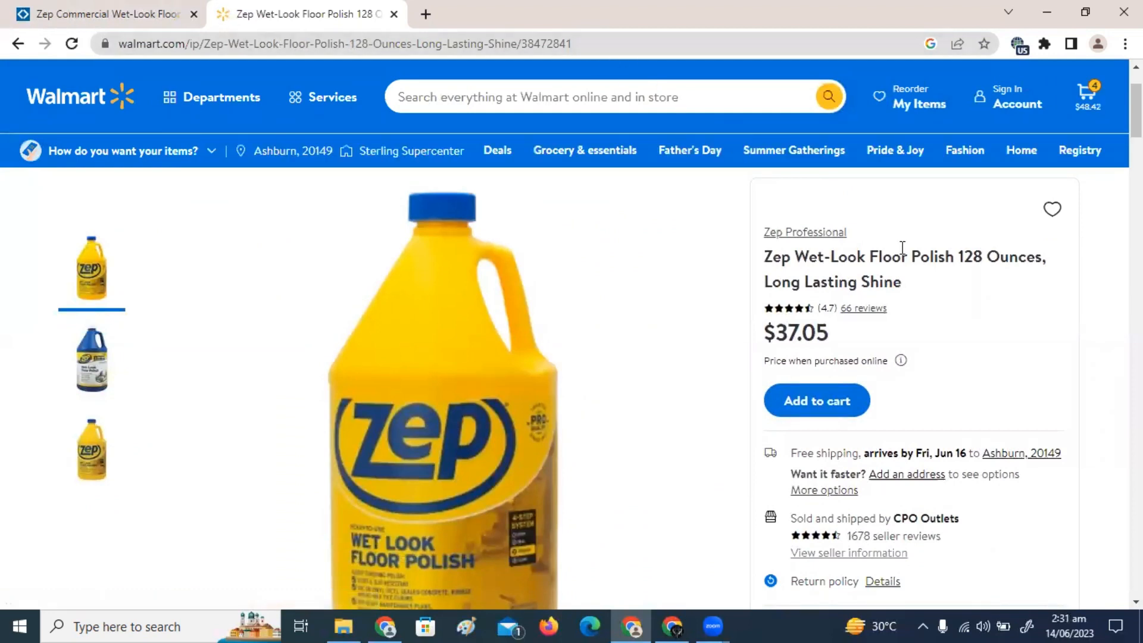
Step: Copy the item ID 38472841 from the Walmart product URL into ASIN cell A2 of the Google Sheets calculator
scroll(900, 248, "down", 1)
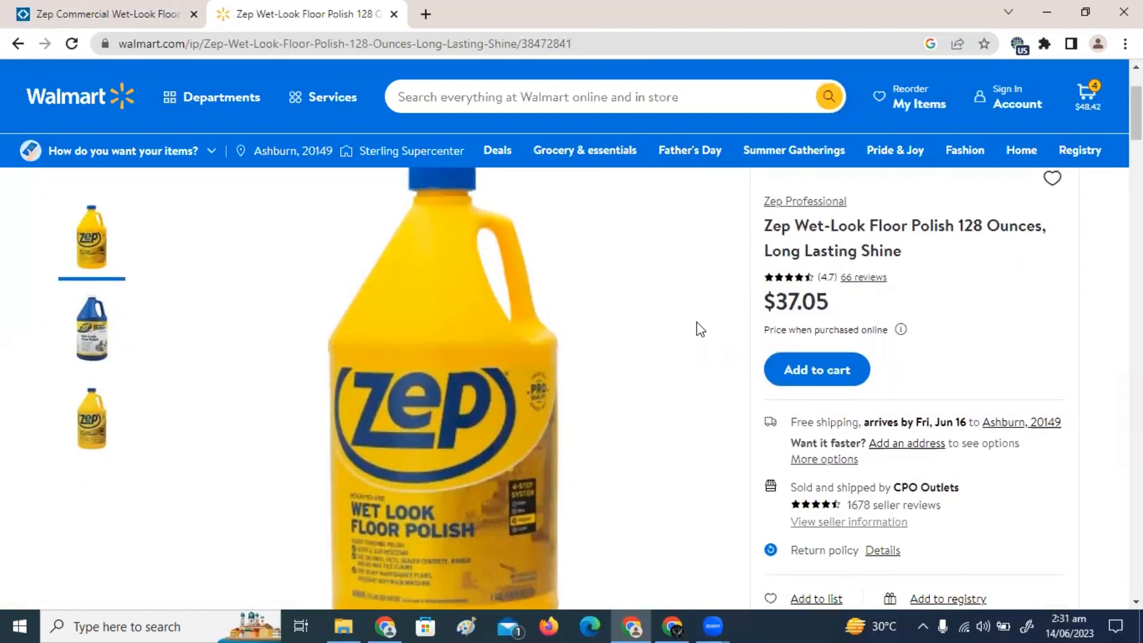
scroll(697, 322, "up", 2)
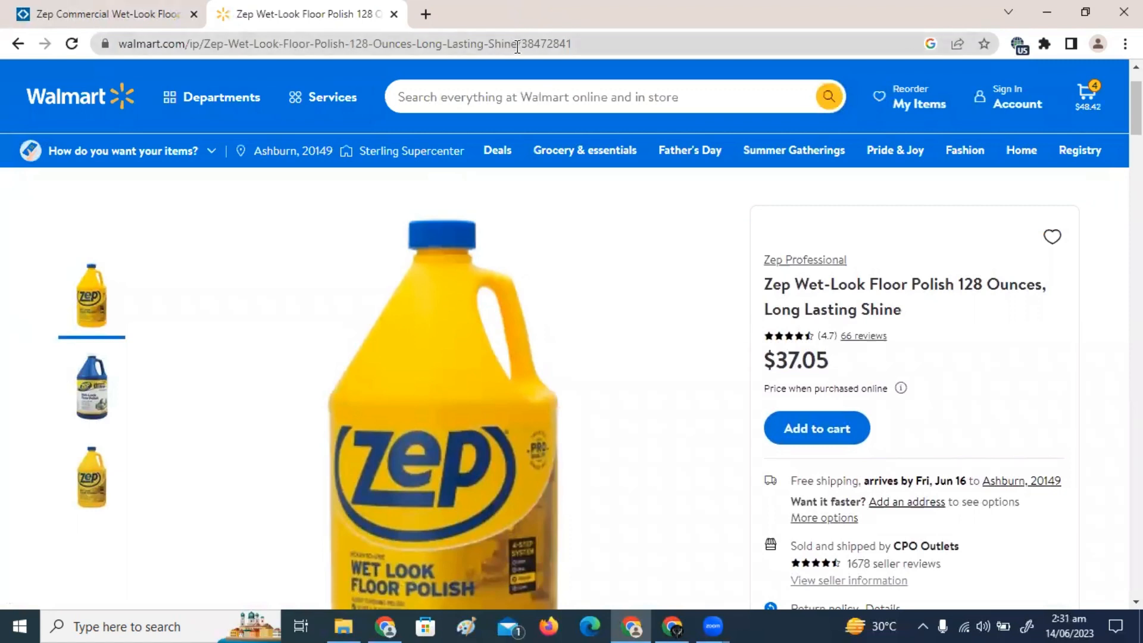
double_click(612, 46)
key("ctrl+c")
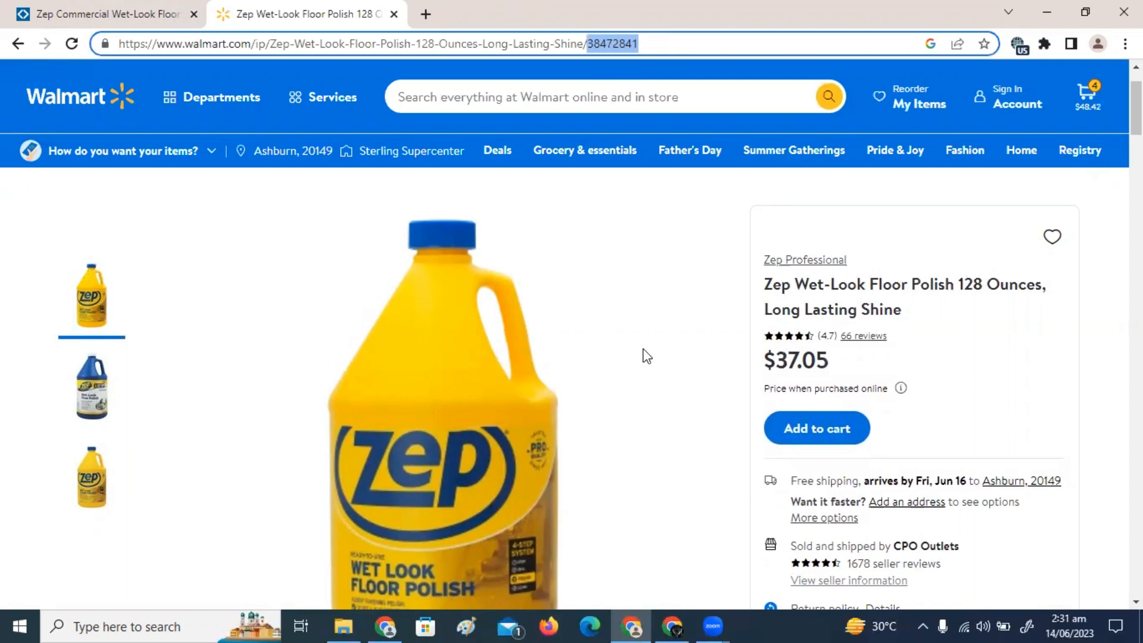
key("alt+Tab")
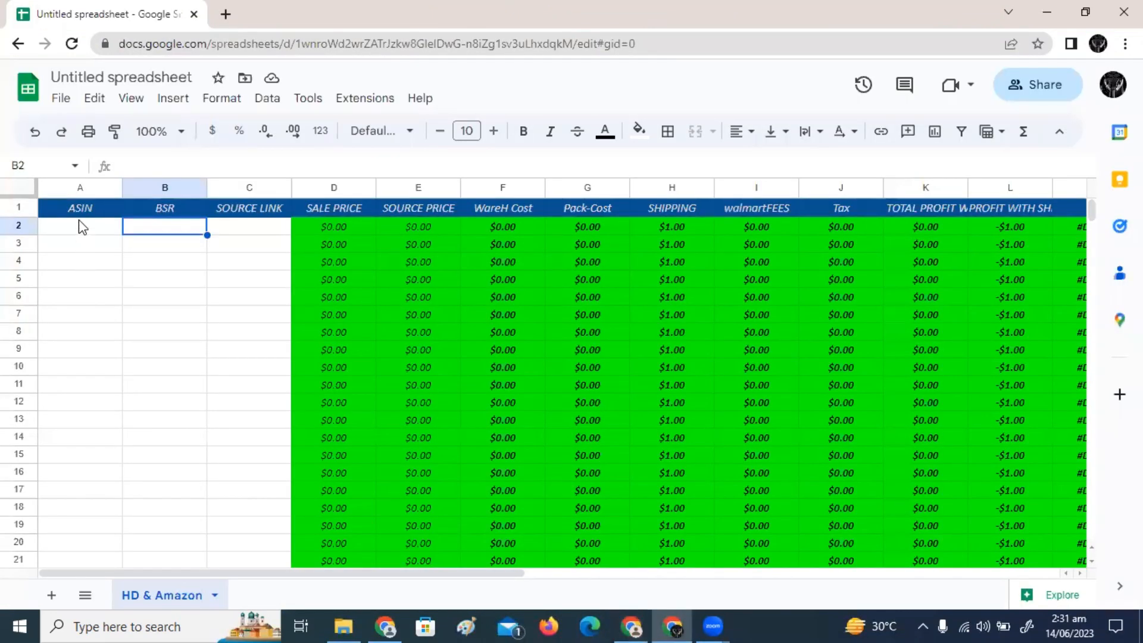
left_click(83, 231)
key("ctrl+v")
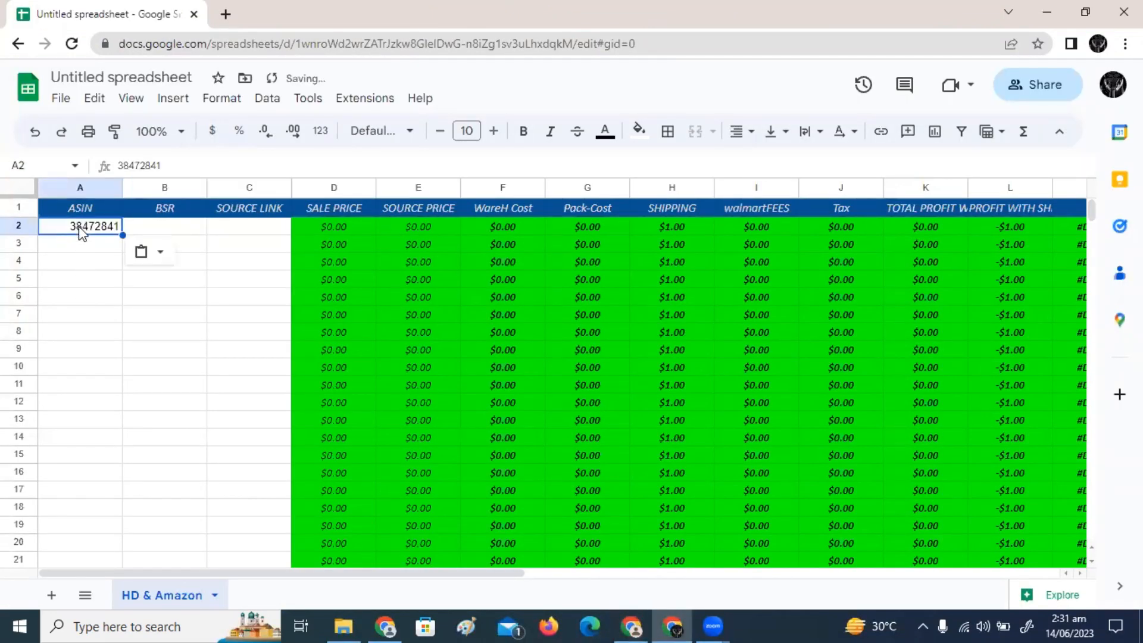
Step: Check the review count on the Walmart listing and enter 66 in BSR cell B2 of the spreadsheet
left_click(152, 226)
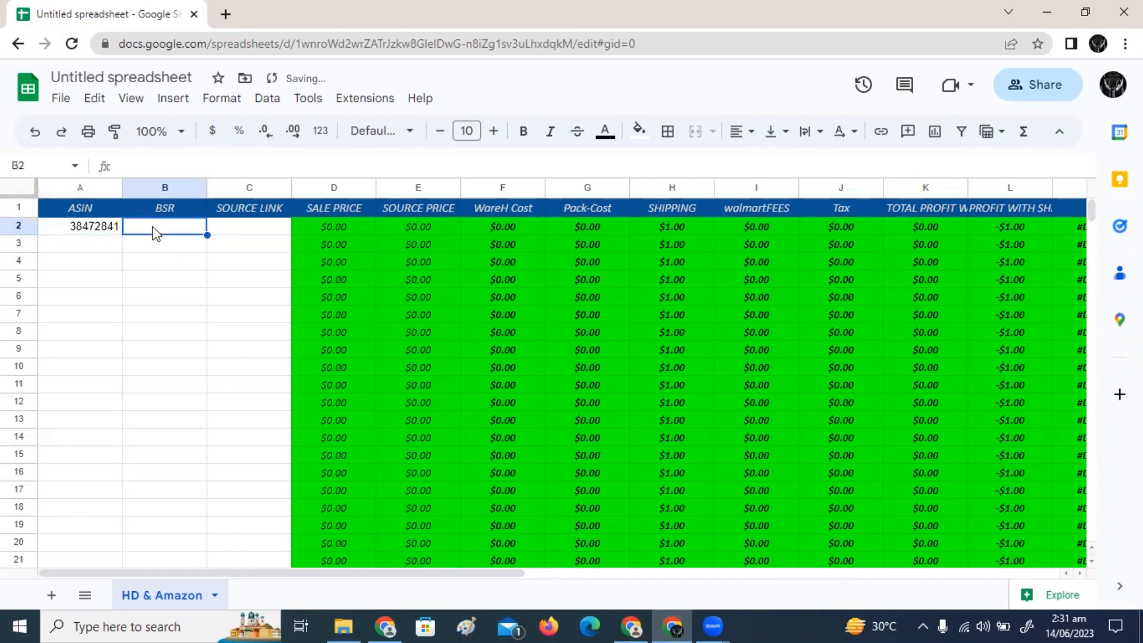
left_click(631, 626)
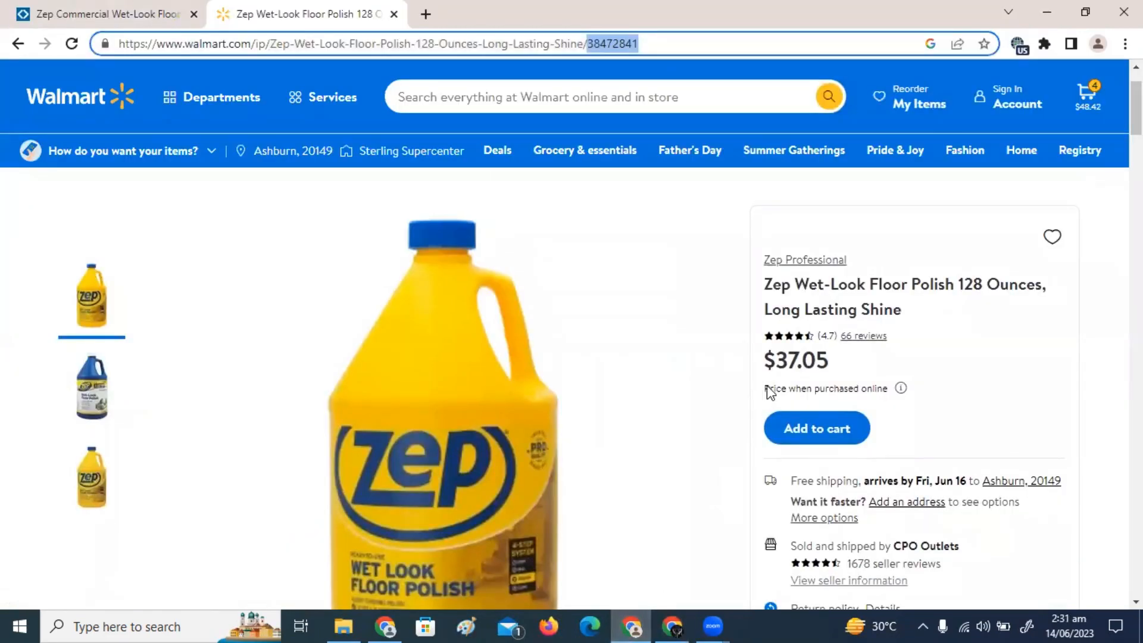
scroll(929, 336, "down", 1)
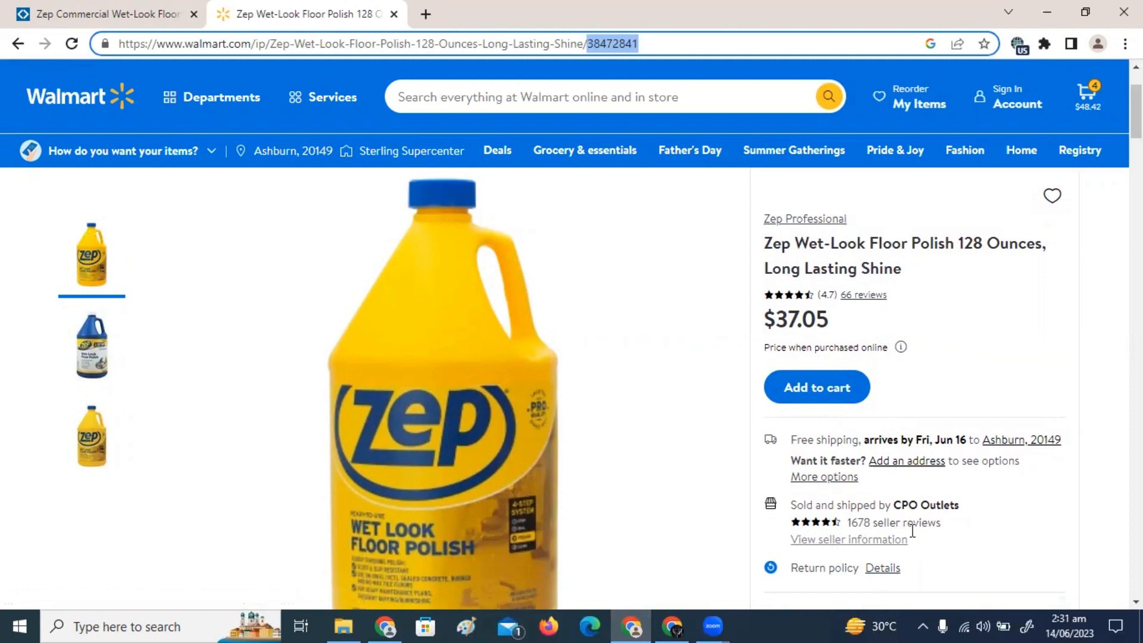
left_click(872, 329)
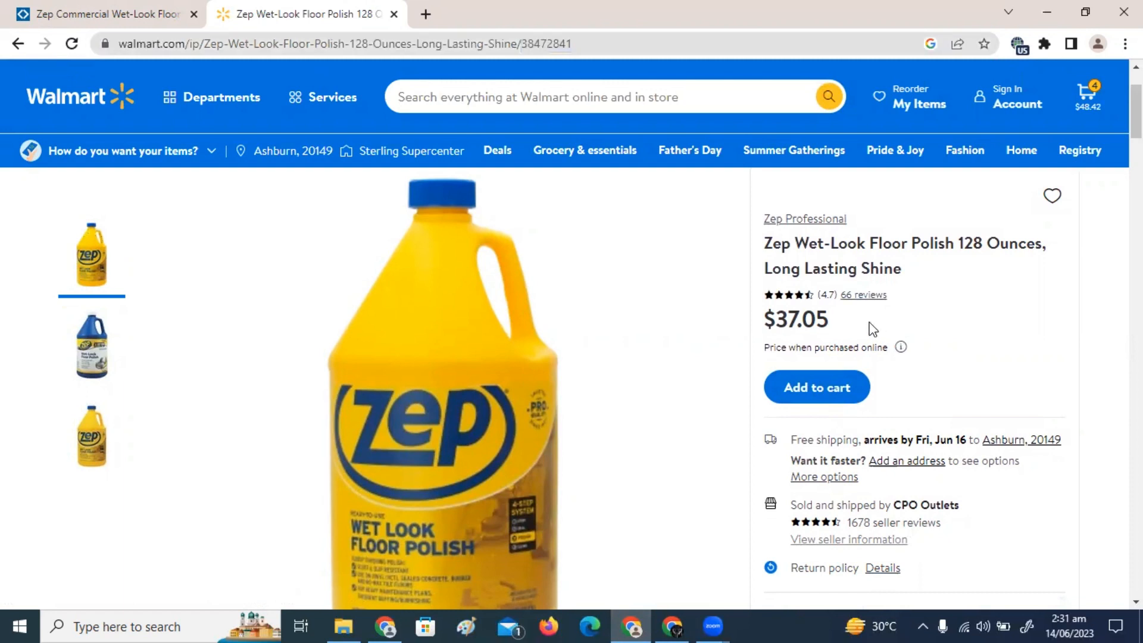
left_click(668, 622)
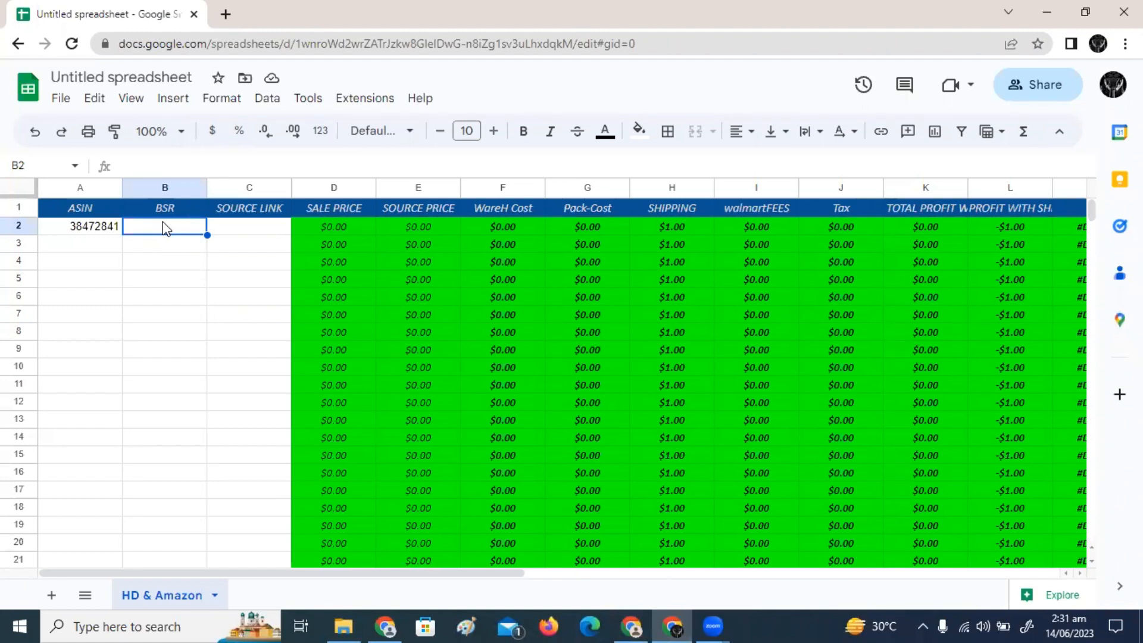
type("66")
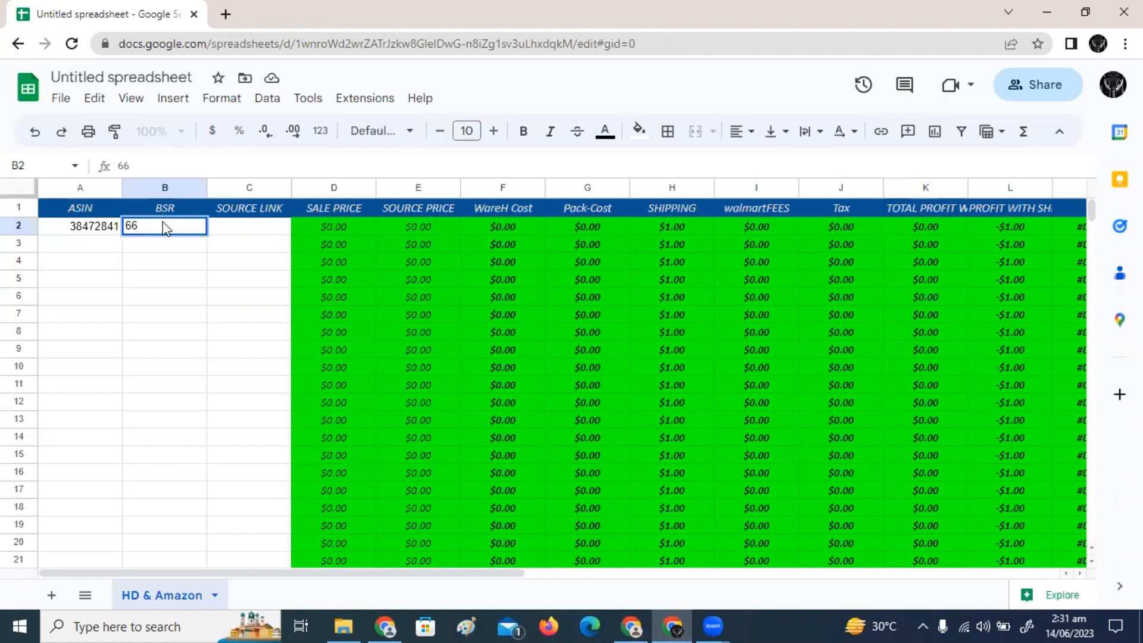
key("Tab")
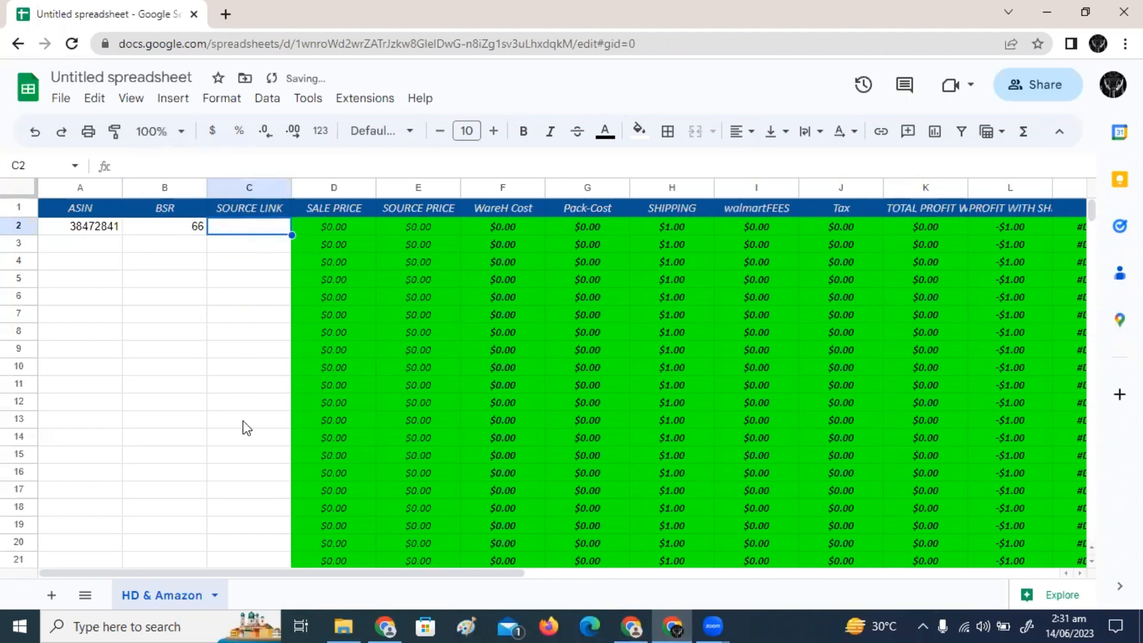
Step: Copy the Sam's Club product URL into source link cell C2 of the spreadsheet and select sale price cell D2
left_click(632, 625)
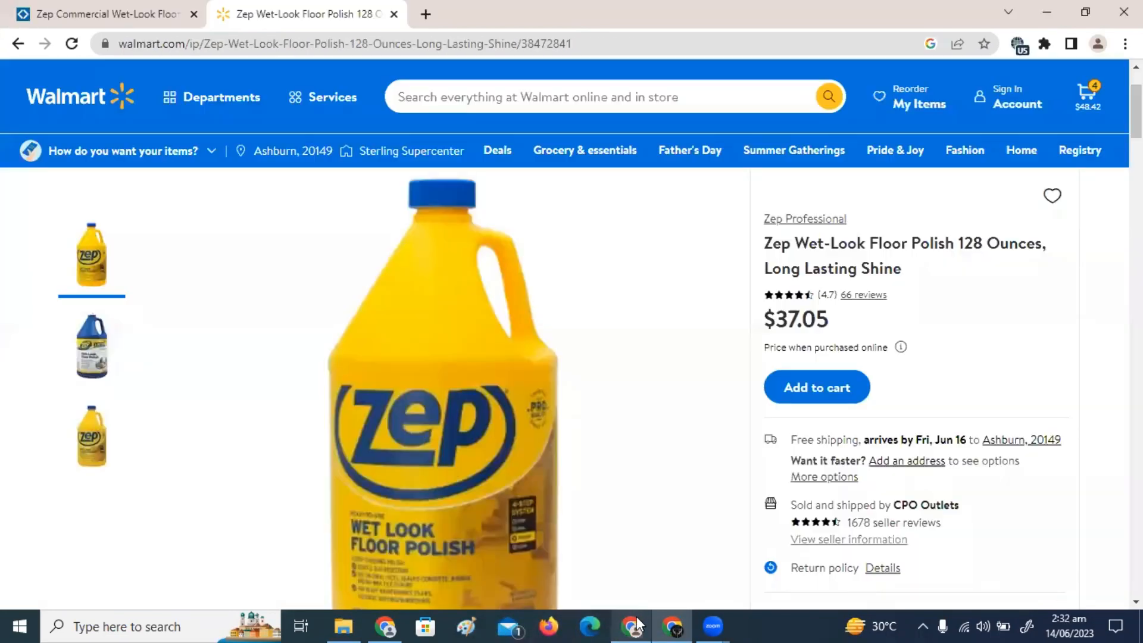
left_click(173, 8)
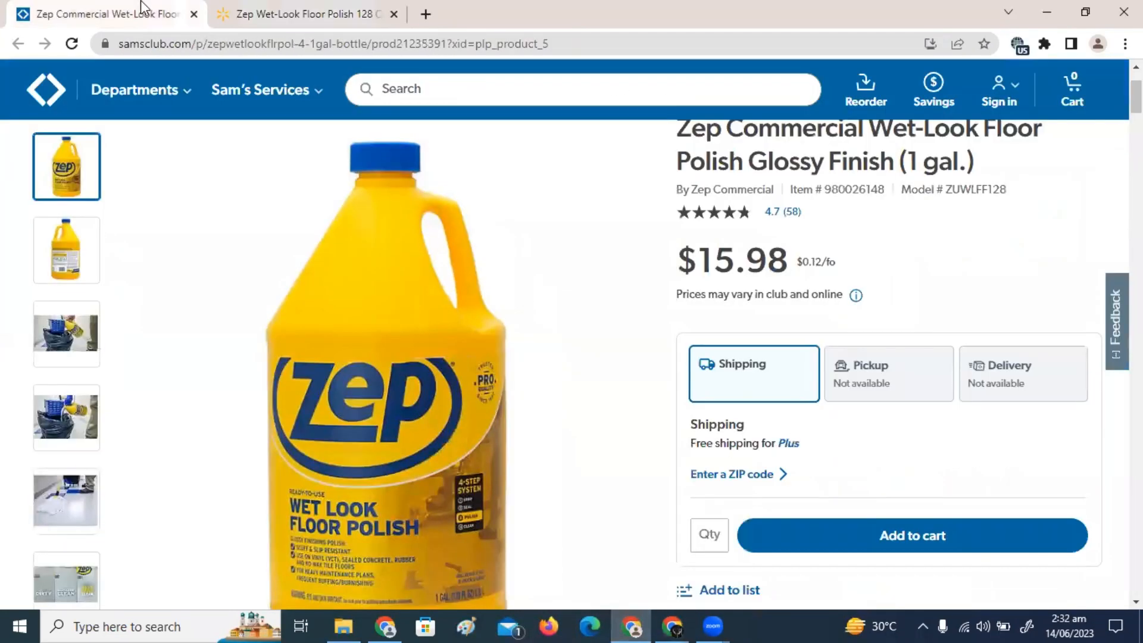
scroll(818, 235, "up", 1)
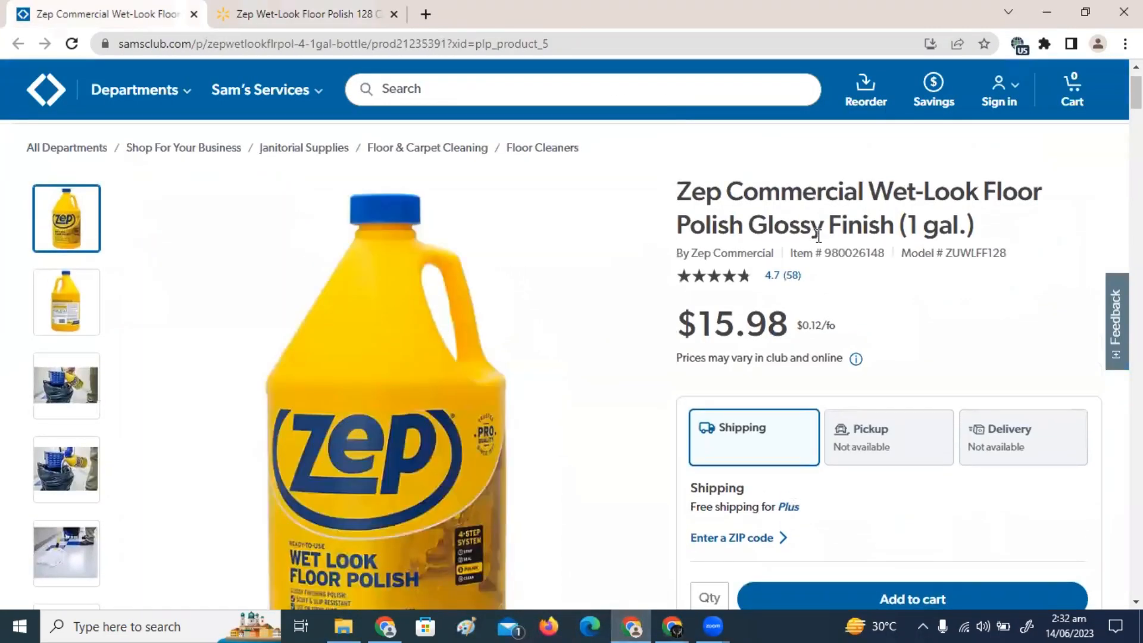
scroll(818, 235, "up", 1)
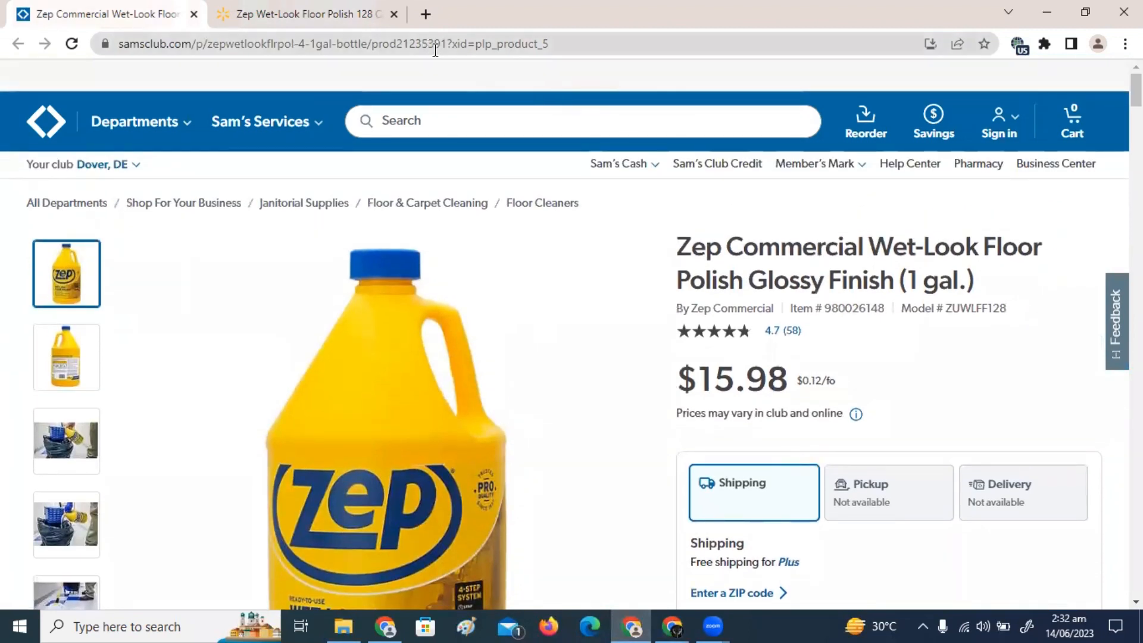
left_click(581, 42)
key("ctrl+c")
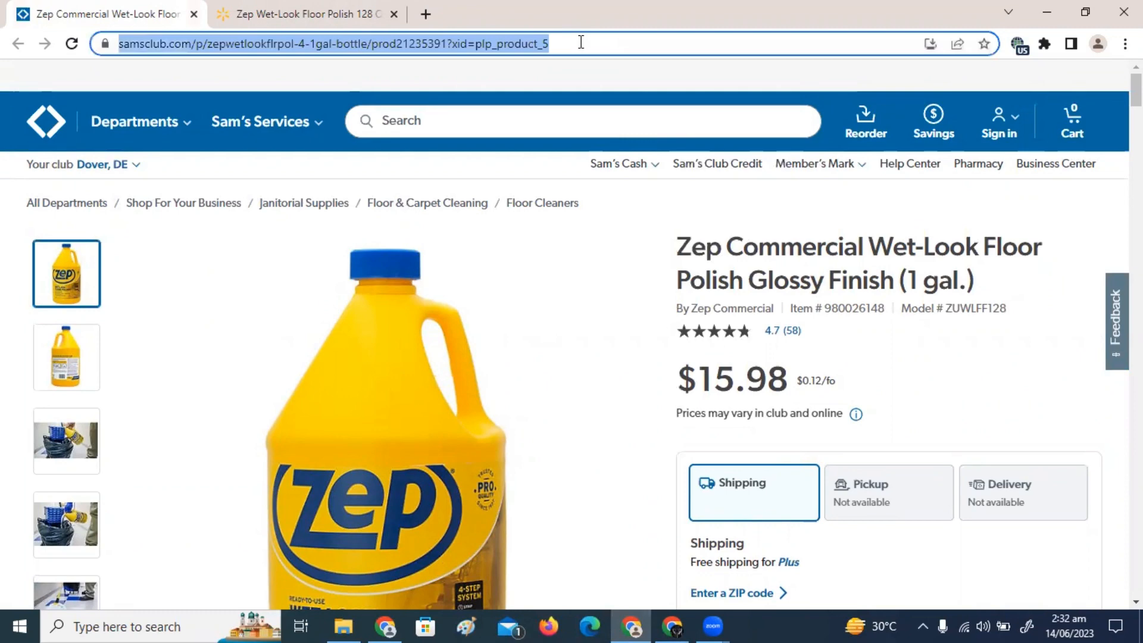
left_click(667, 624)
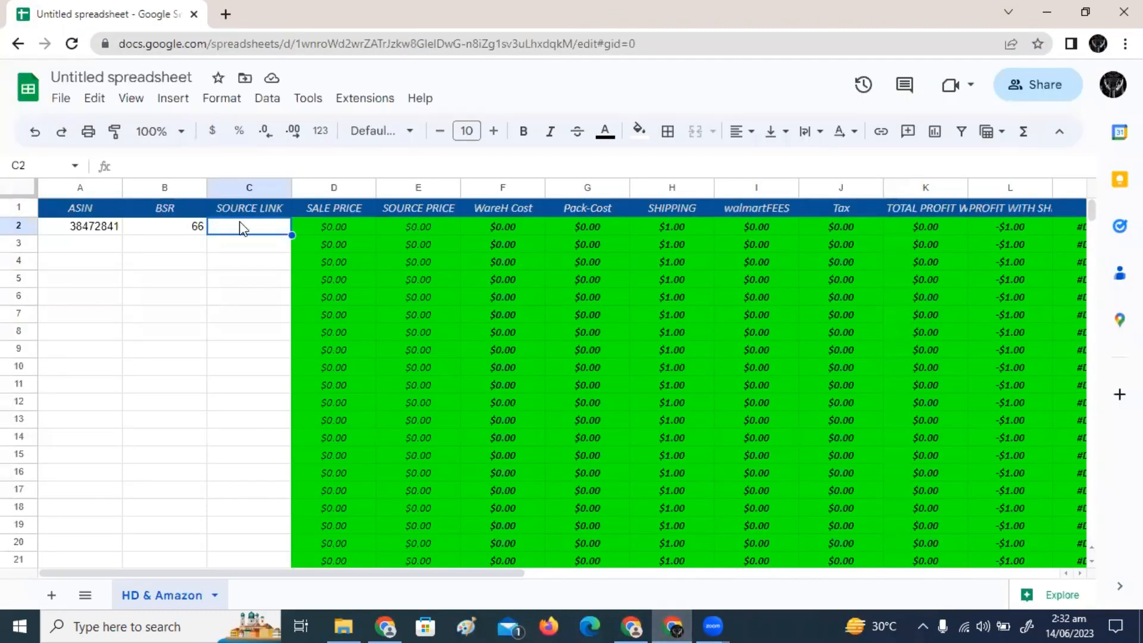
key("ctrl+v")
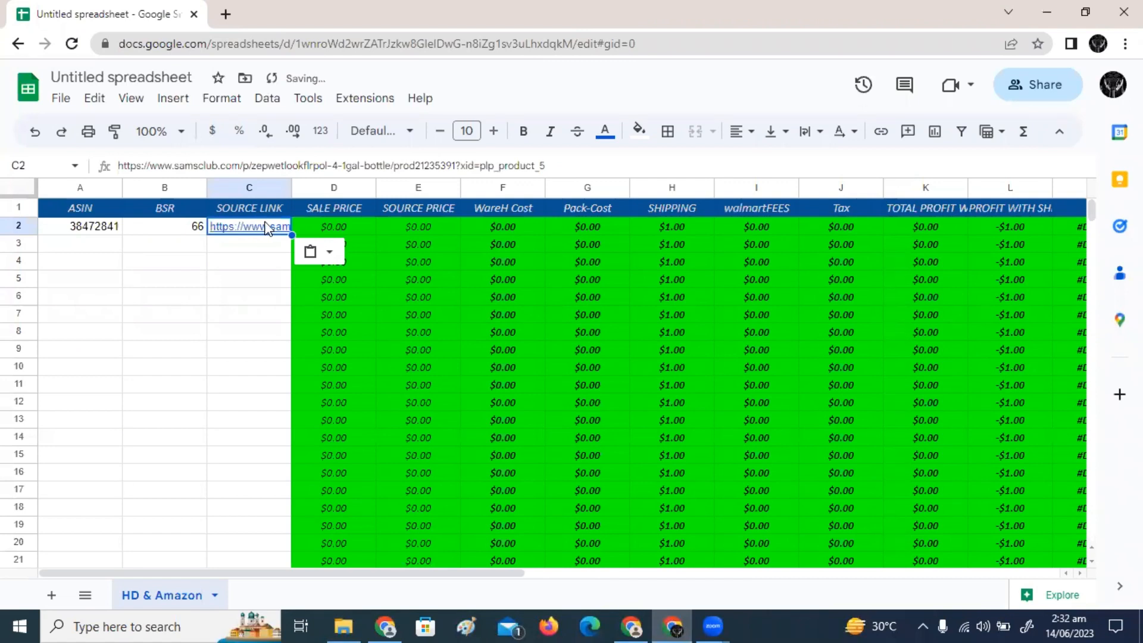
left_click(335, 227)
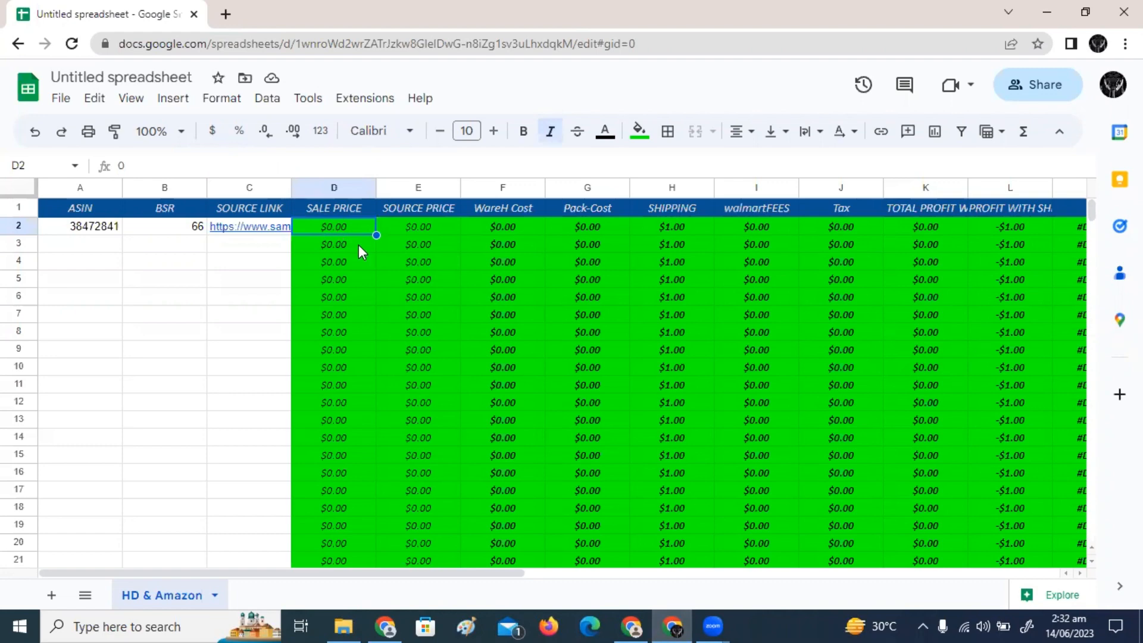
Step: Check the floor polish's current selling price on the Walmart listing and return to the calculator spreadsheet
left_click(631, 626)
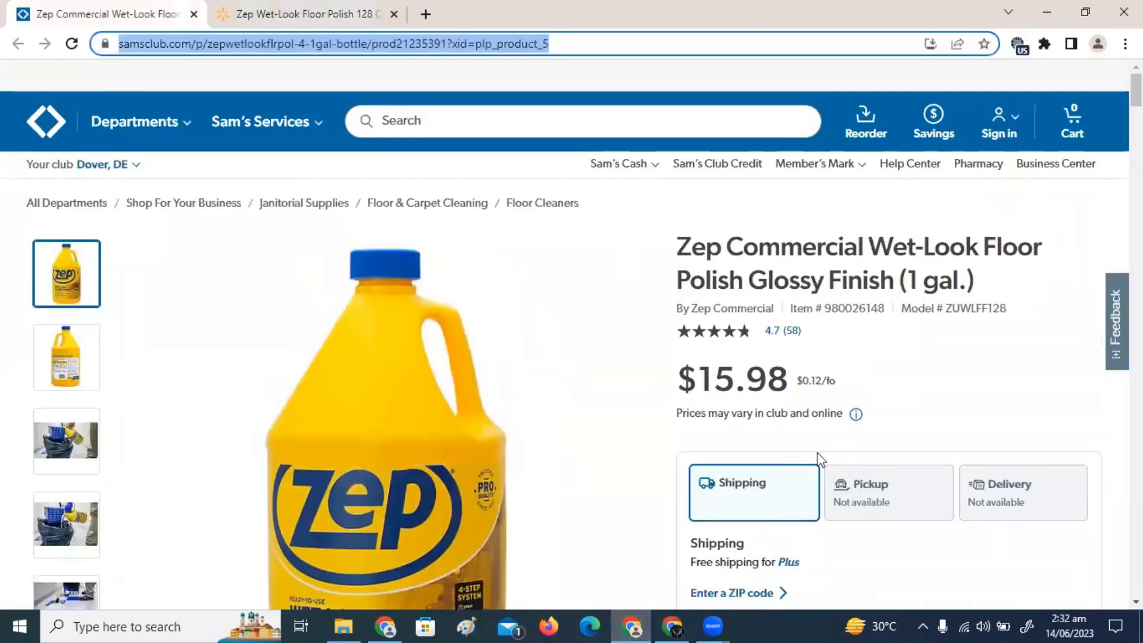
left_click(364, 8)
scroll(798, 237, "down", 1)
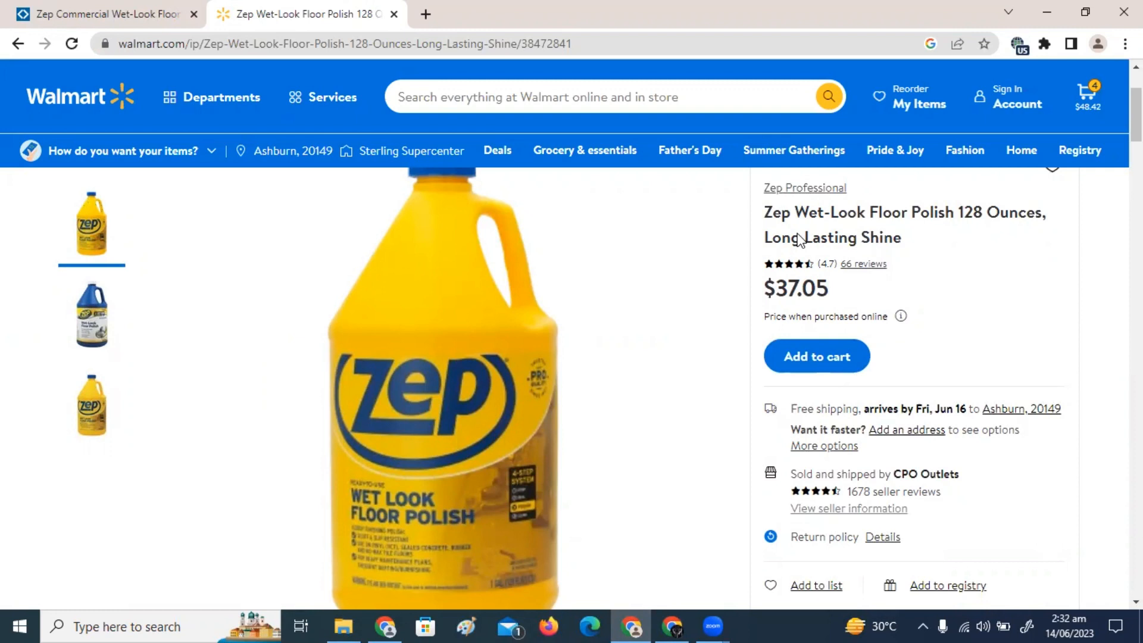
scroll(799, 240, "up", 1)
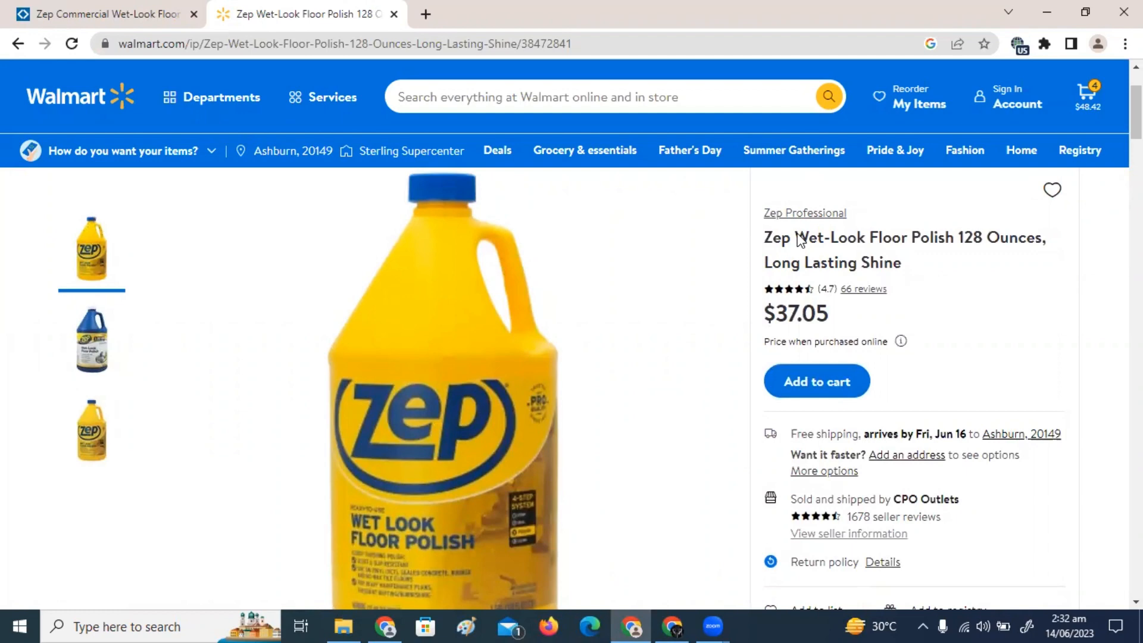
left_click(673, 627)
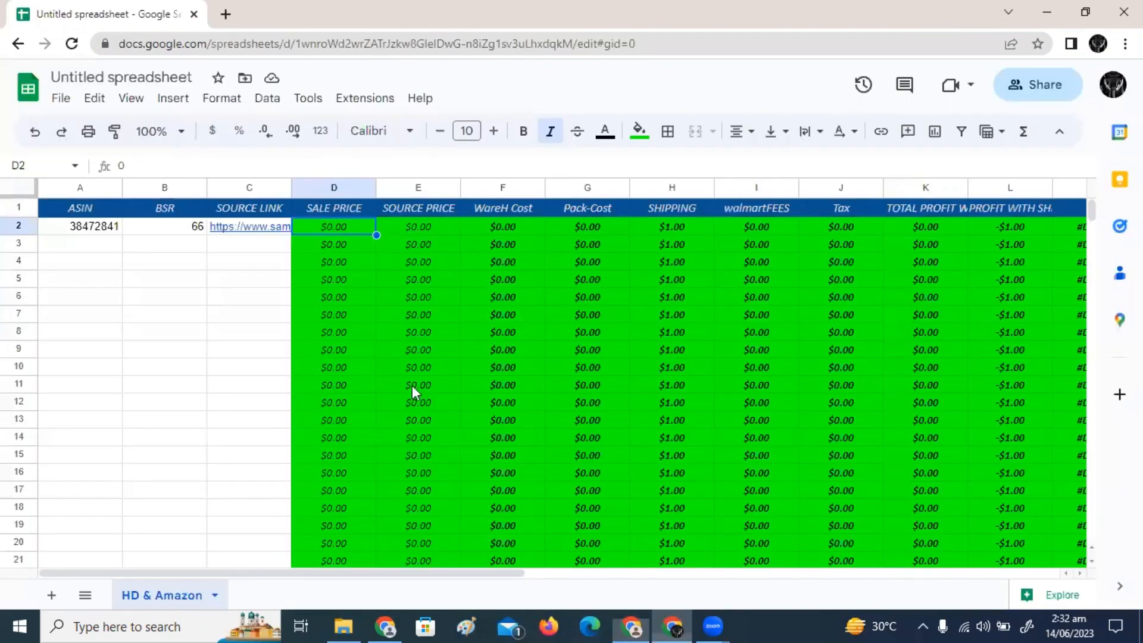
key("Down")
key("Down")
type("3")
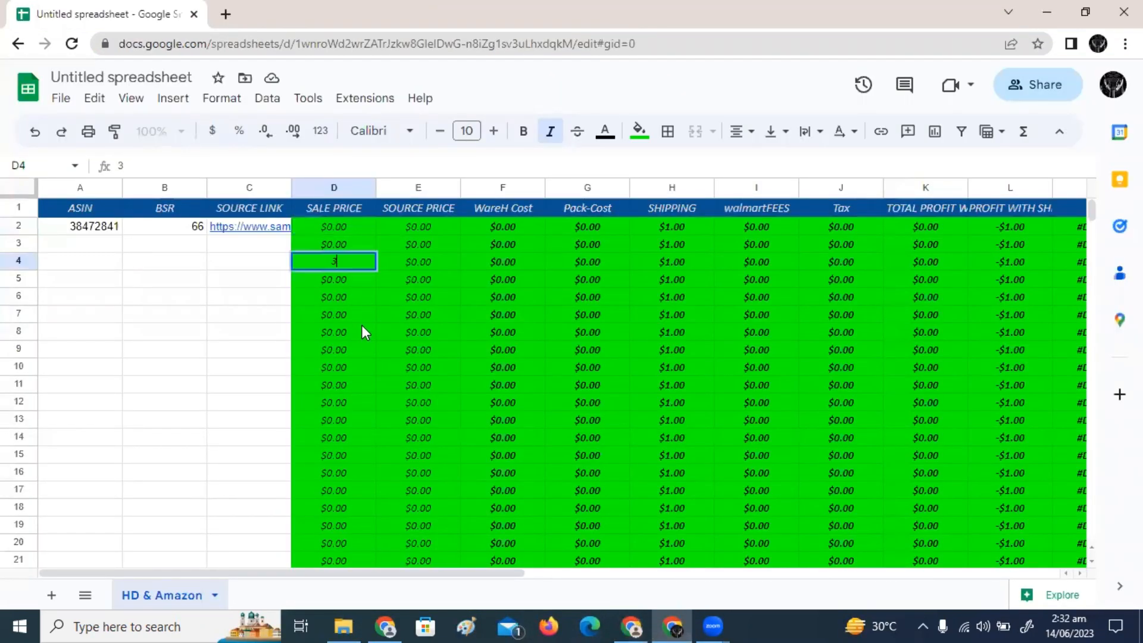
type("7.04")
key("BackSpace")
key("BackSpace")
key("BackSpace")
key("BackSpace")
key("BackSpace")
key("Escape")
key("Up")
key("Up")
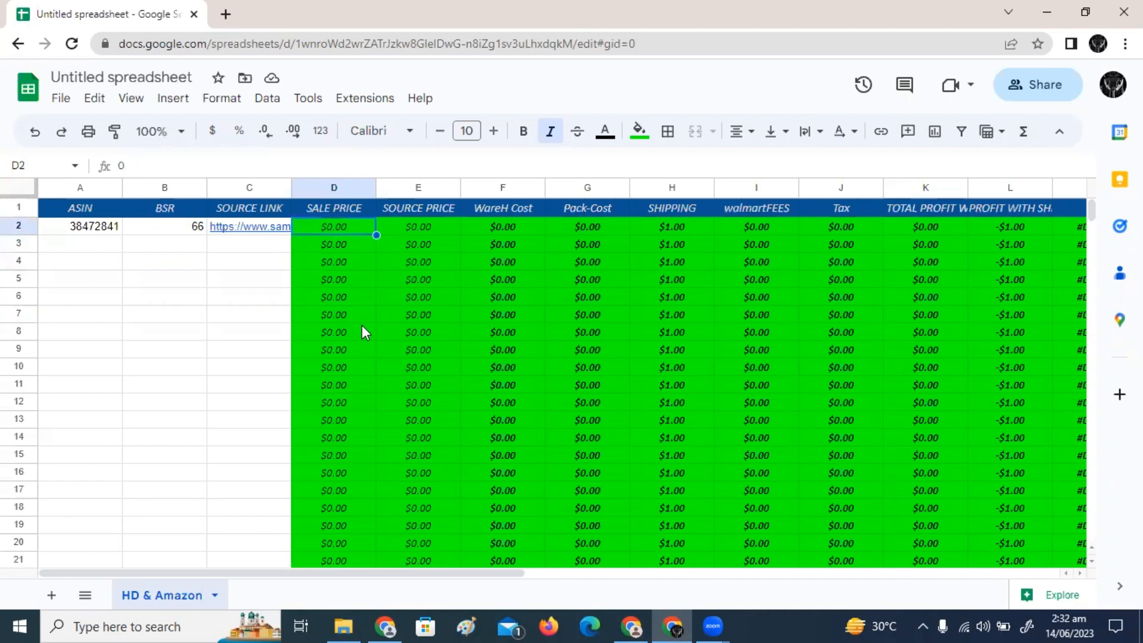
Step: Enter 37.04 as the sale price in cell D2
type("37.04")
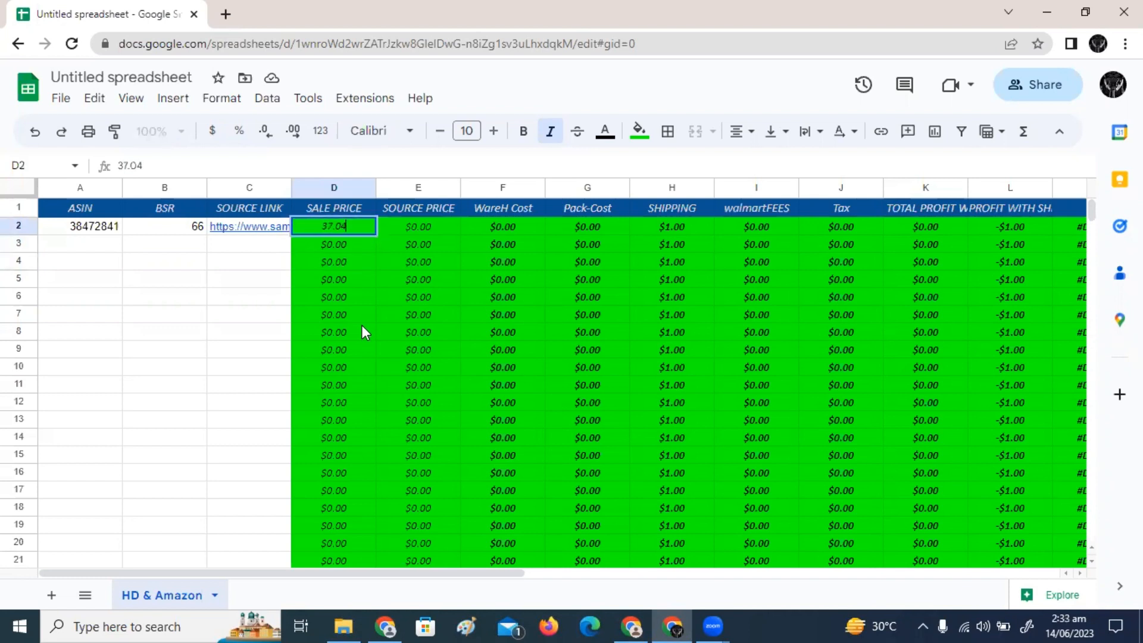
key("Tab")
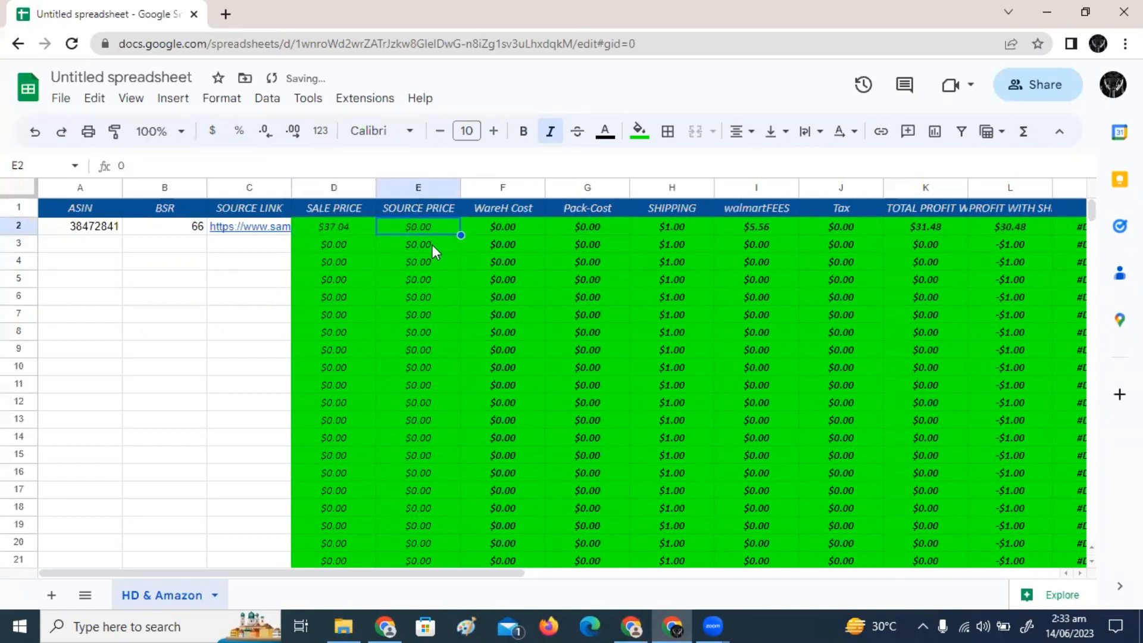
Step: Check the floor polish's price on the Sam's Club page and enter 15.98 as the source price in spreadsheet cell E2
left_click(631, 626)
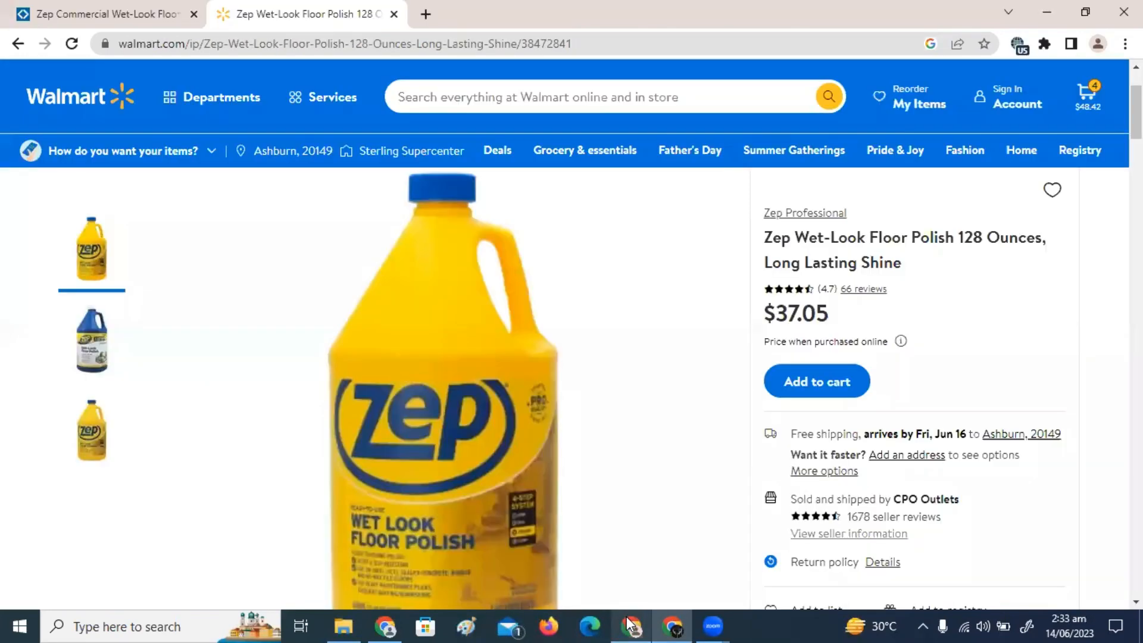
left_click(113, 13)
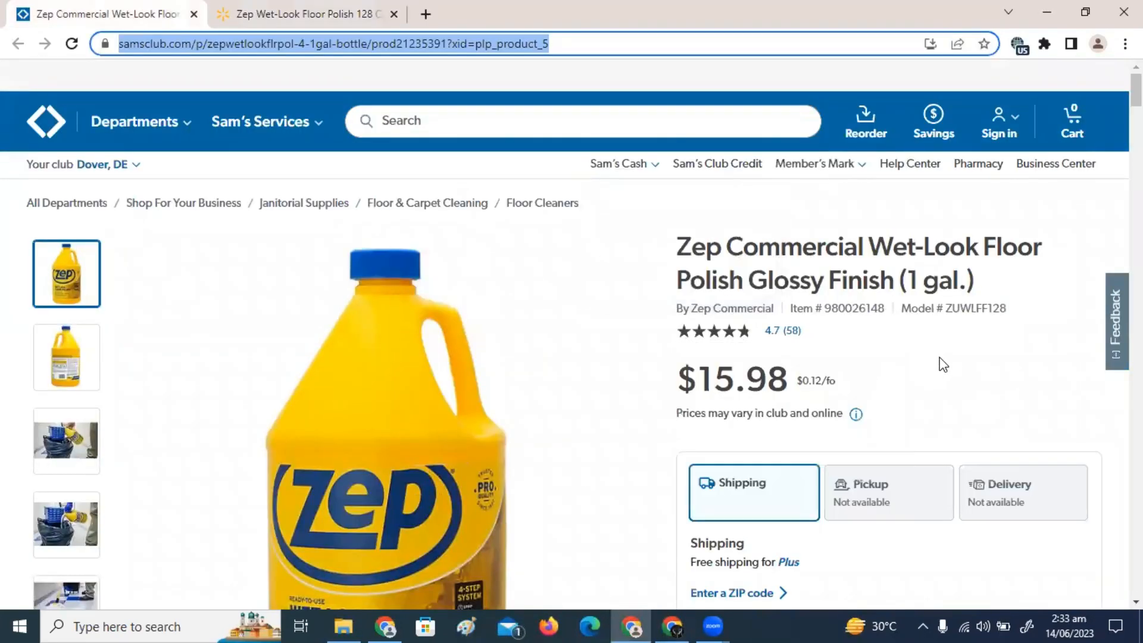
scroll(940, 360, "down", 1)
scroll(939, 358, "down", 1)
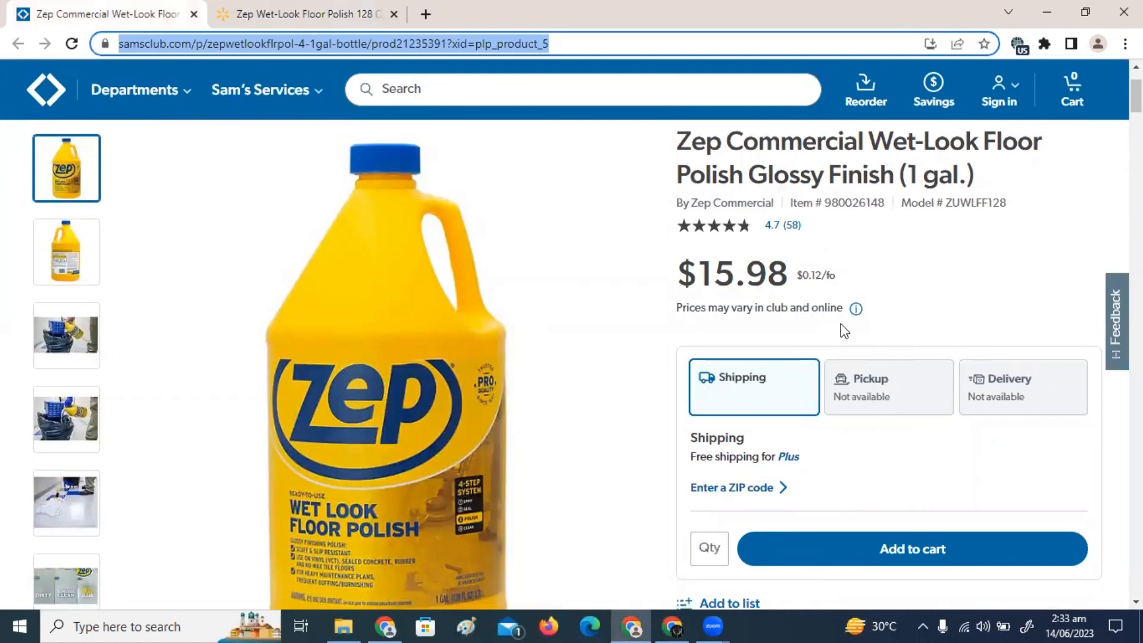
left_click(672, 626)
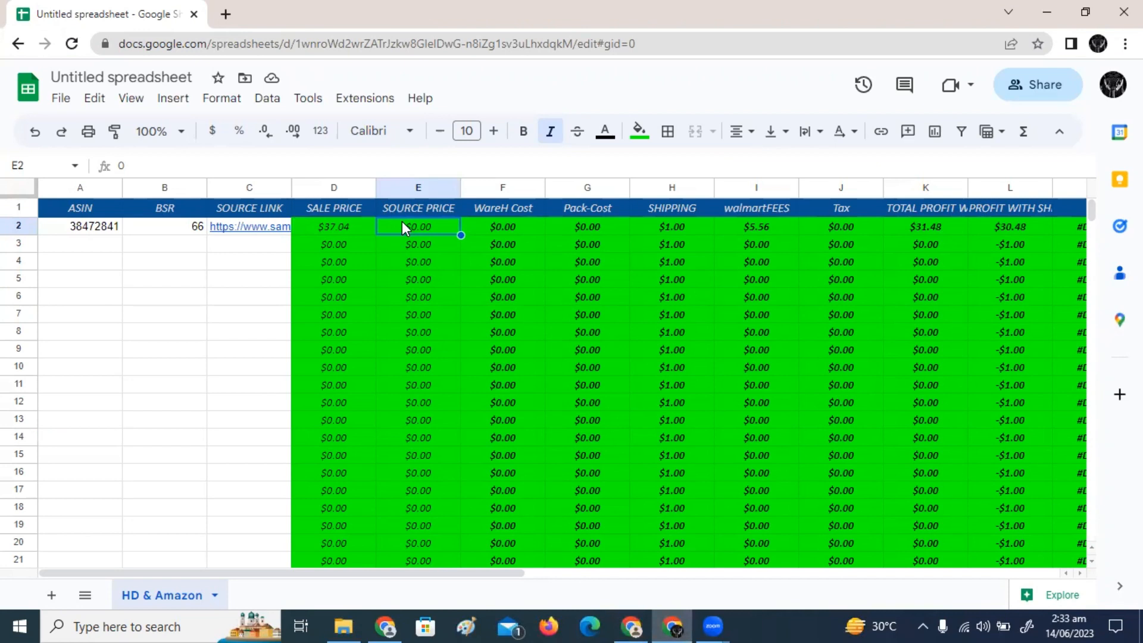
type("15.98")
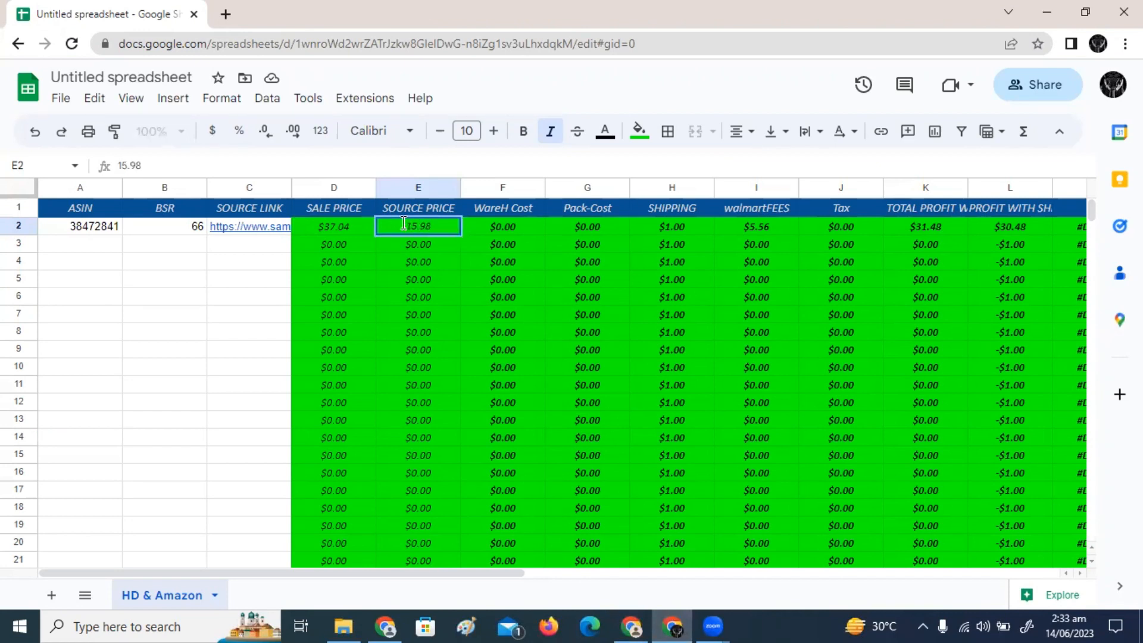
key("Tab")
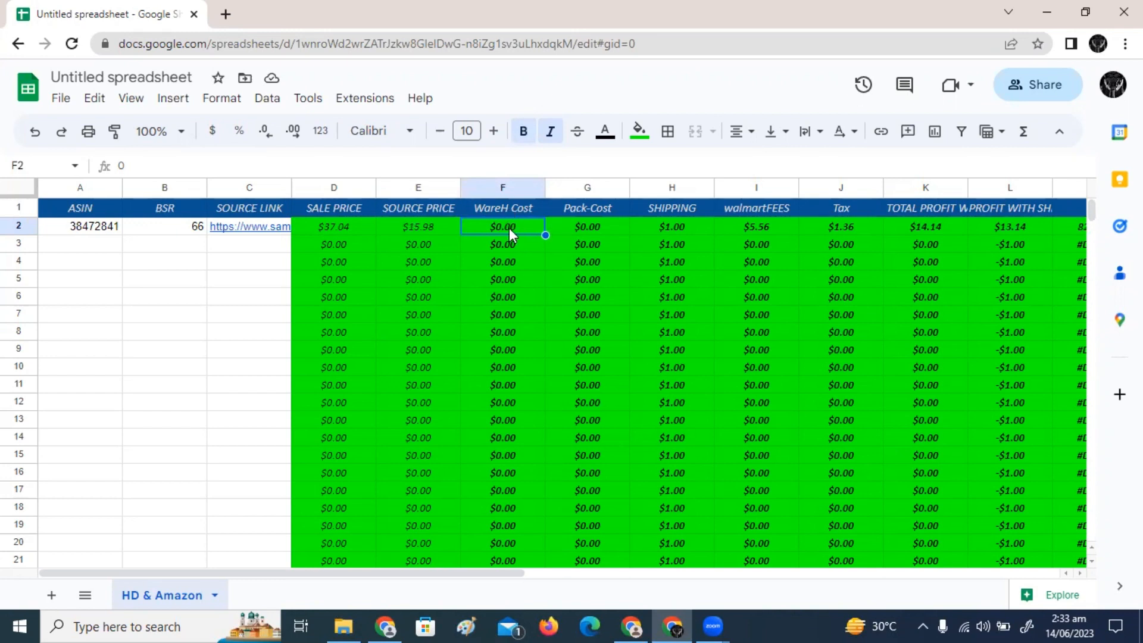
Step: Go past the warehouse and packing cost cells of row 2 and set the shipping cost in H2 to 8
key("Right")
key("Right")
key("Right")
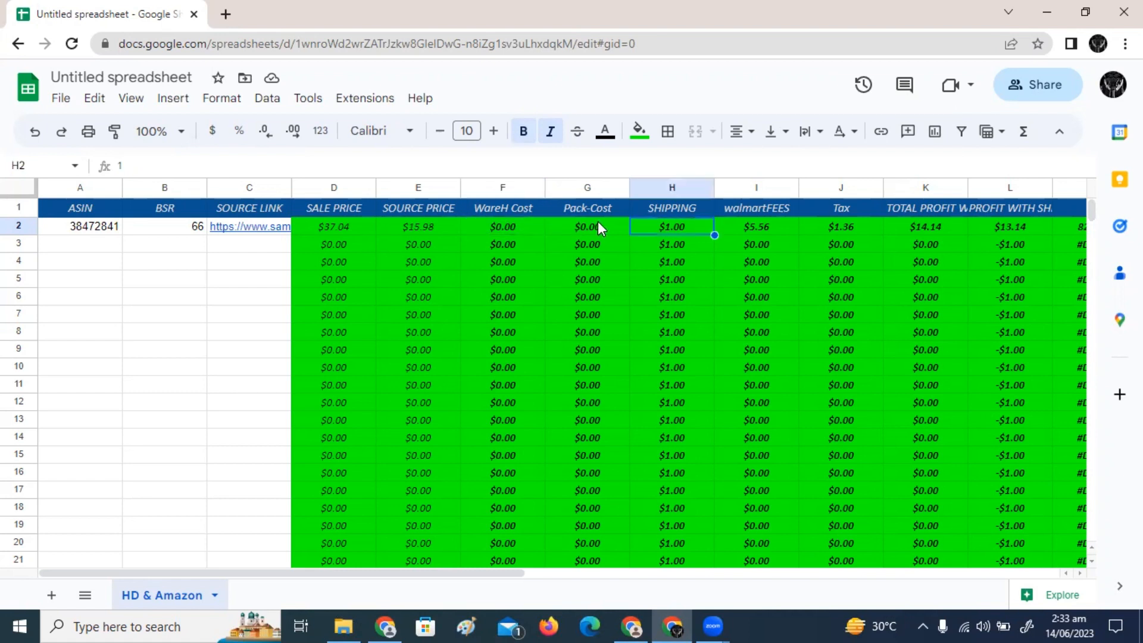
key("Left")
key("Down")
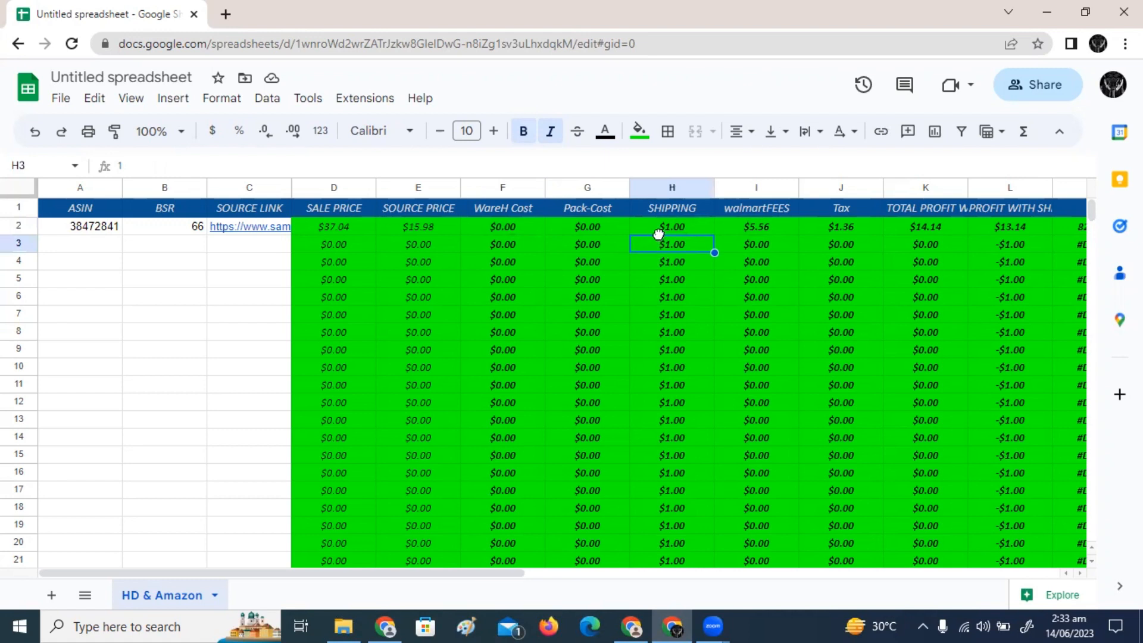
left_click(658, 231)
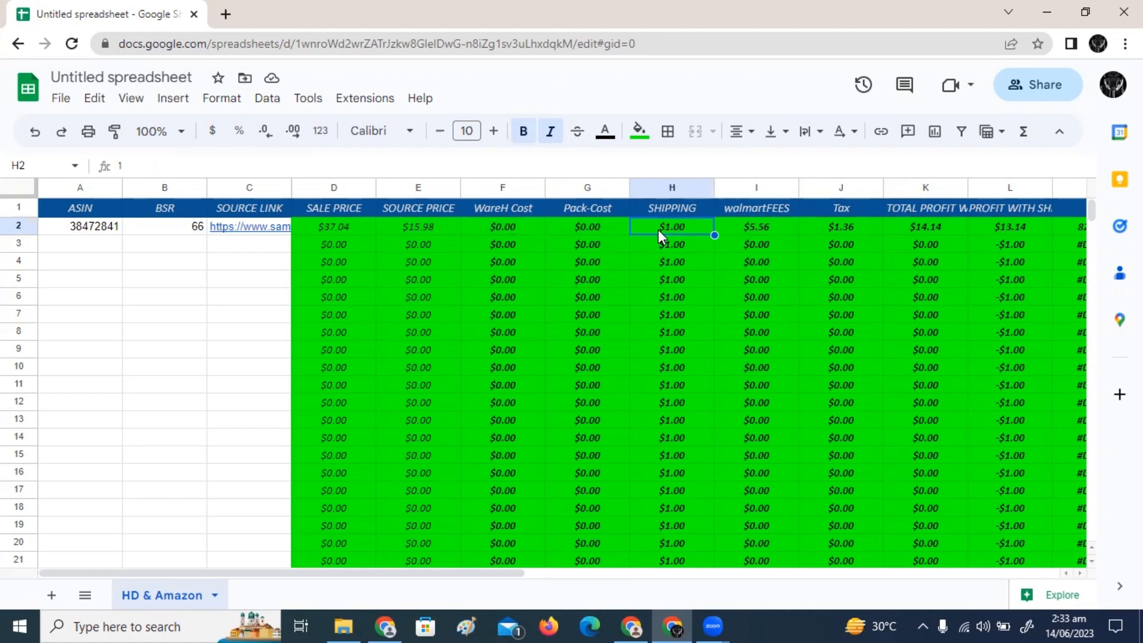
type("8")
key("Tab")
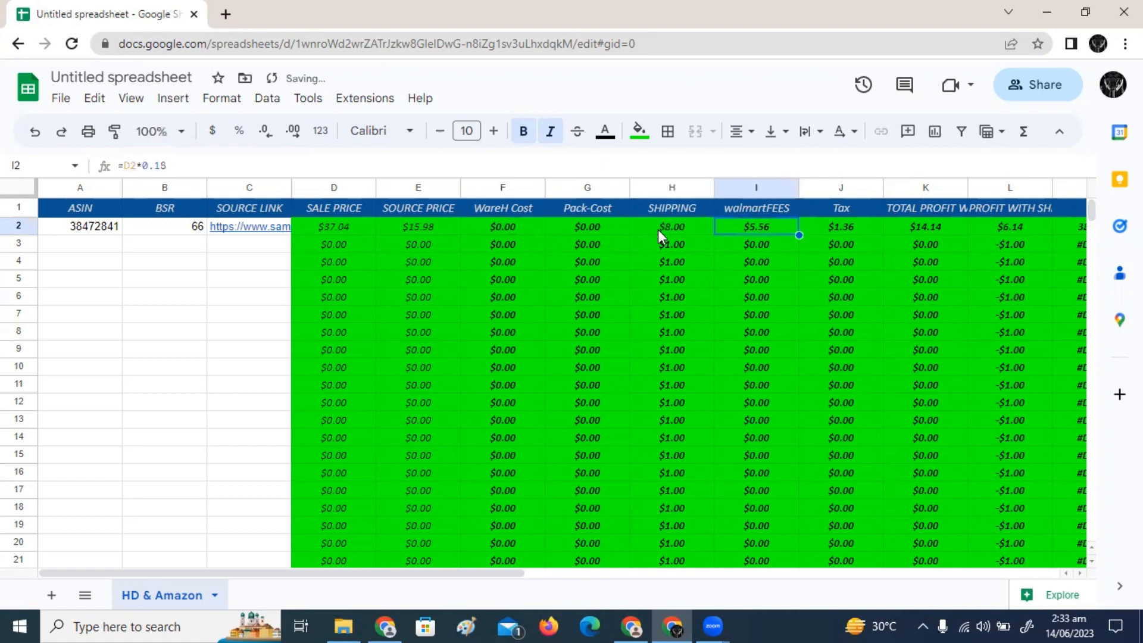
Step: Try shipping costs of 0 and 7 in cell H2
left_click(658, 230)
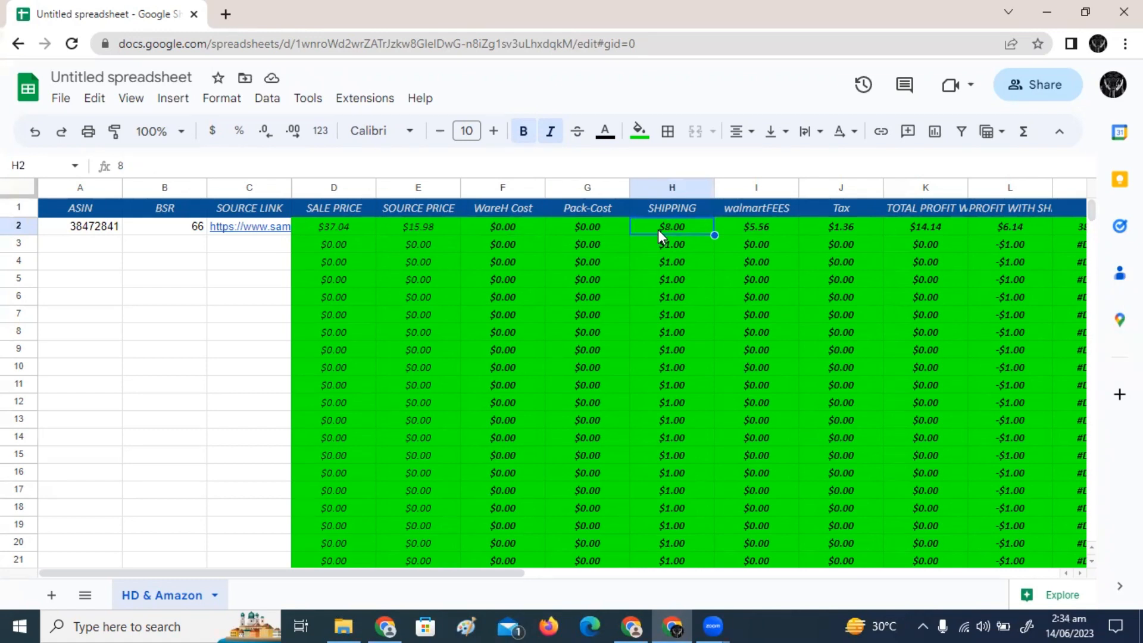
type("0")
key("Tab")
left_click(659, 232)
type("7")
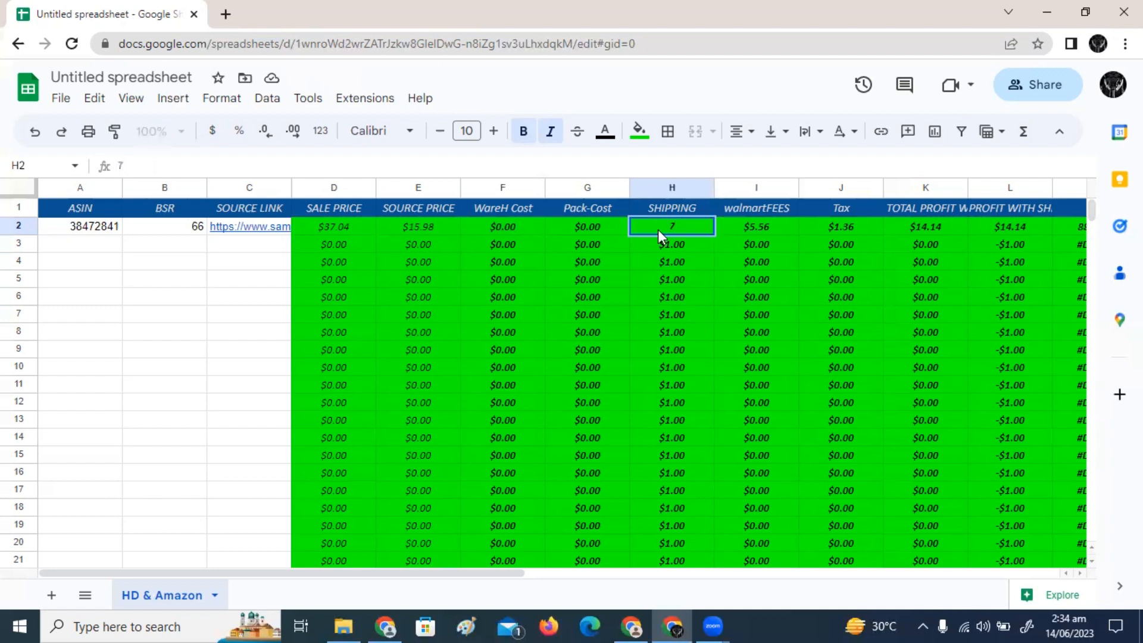
key("Tab")
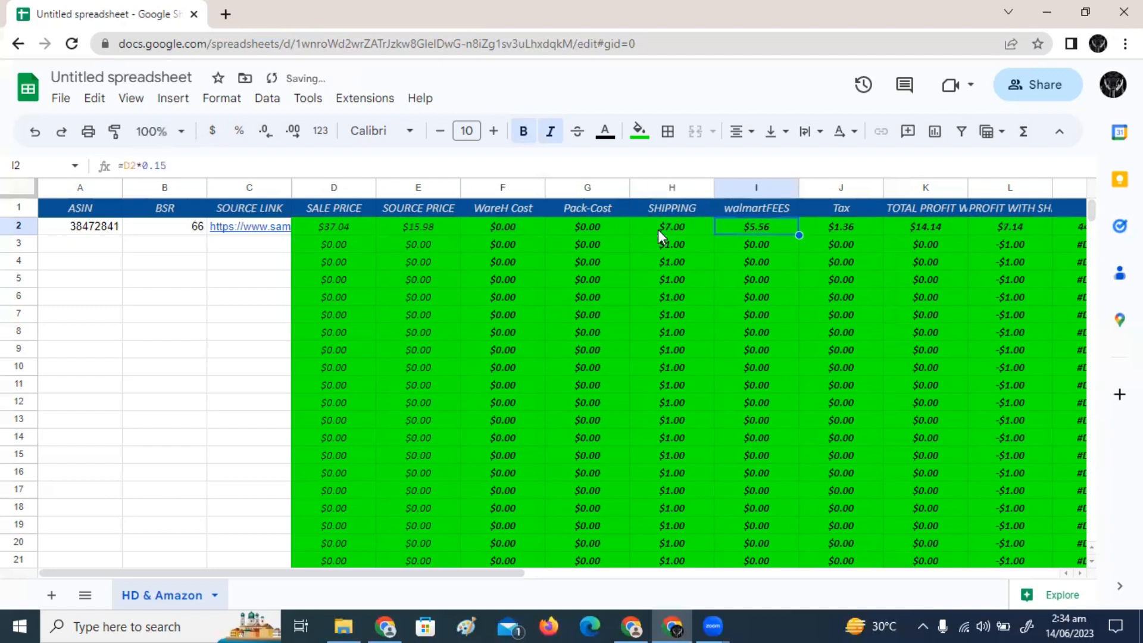
Step: Review the cost cells back to source price E2 and set the shipping cost in H2 to 8
left_click(659, 232)
key("Left")
key("Left")
key("Left")
key("Left")
key("Left")
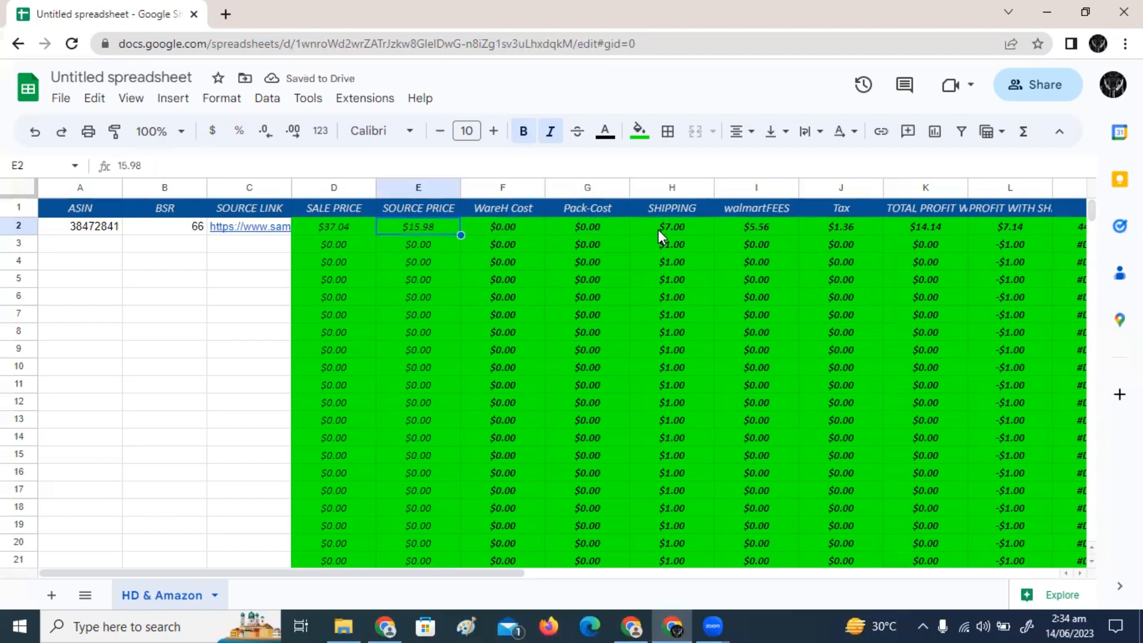
key("Right")
key("Right")
key("Right")
key("Right")
key("Right")
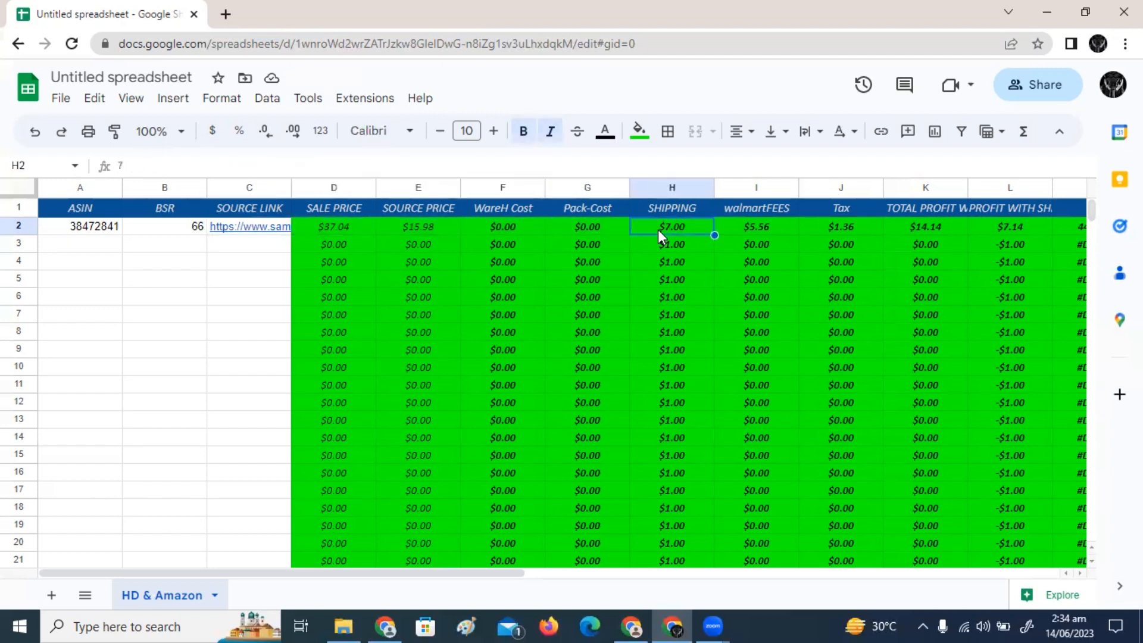
type("8")
key("Tab")
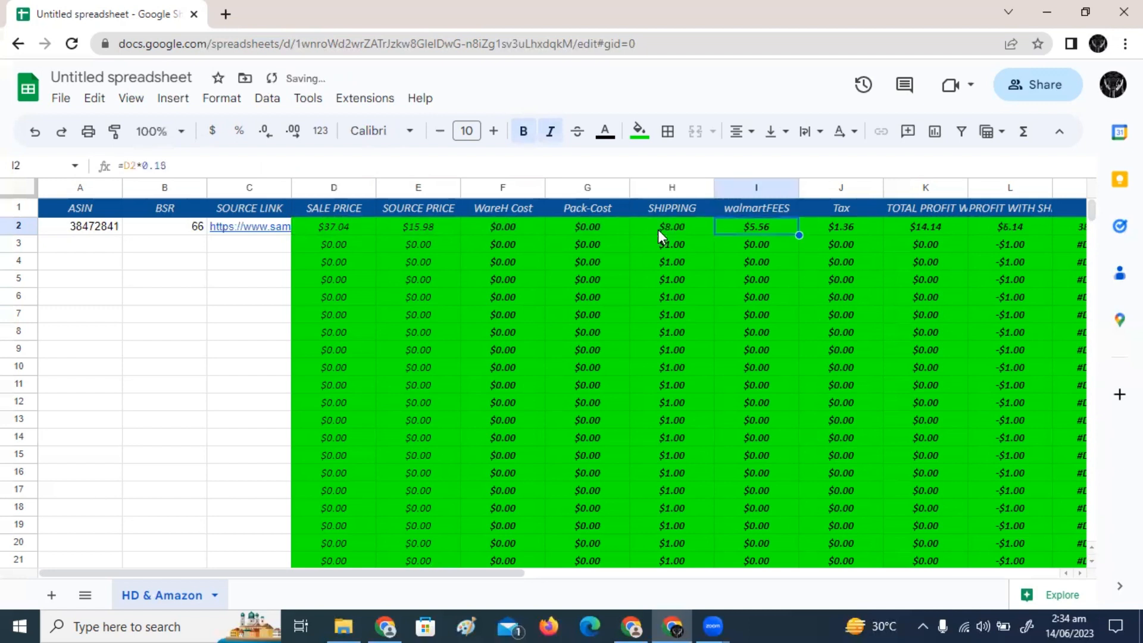
Step: Examine the sale price, source price, warehouse, packing and shipping cells of row 2
key("Left")
key("Left")
key("Left")
key("Left")
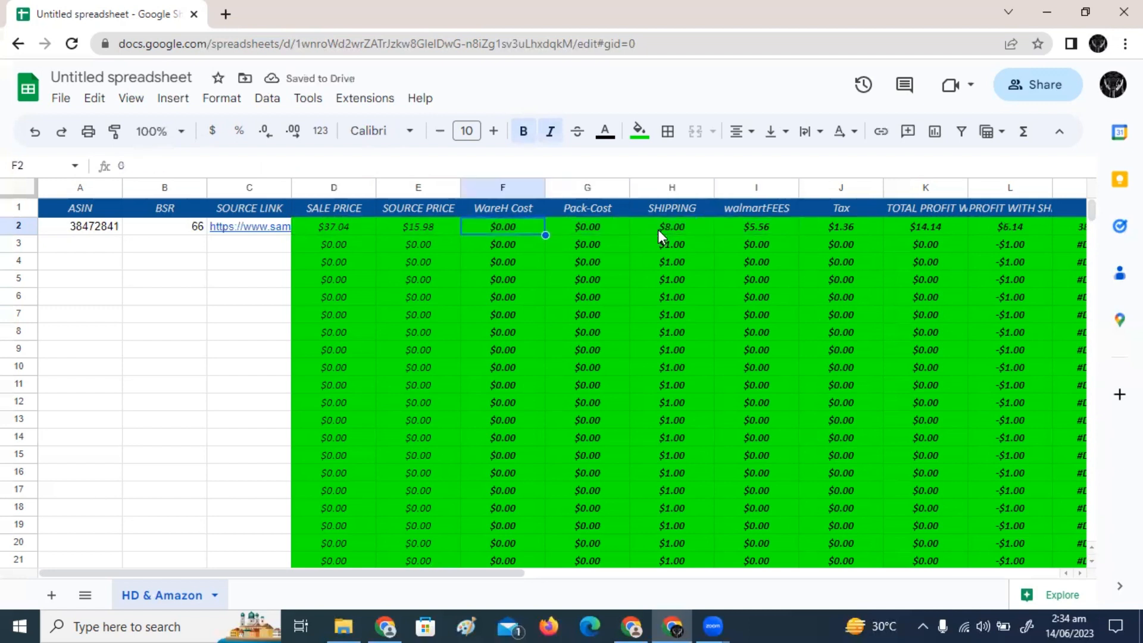
key("Right")
key("Right")
key("Right")
key("Right")
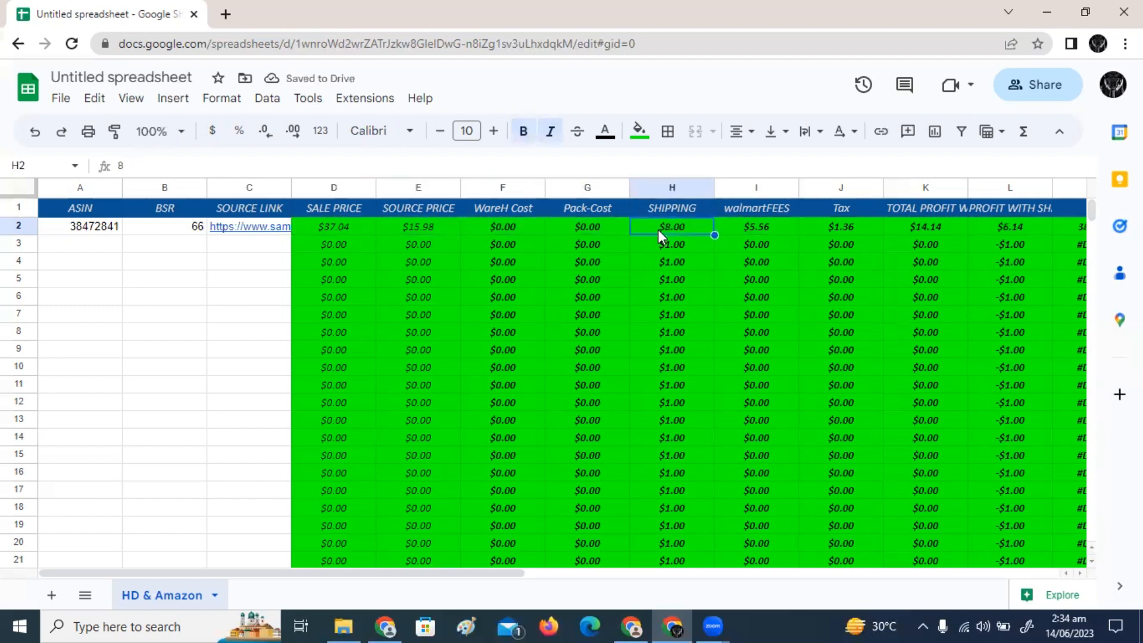
key("Left")
key("Left")
key("Left")
key("Left")
key("Left")
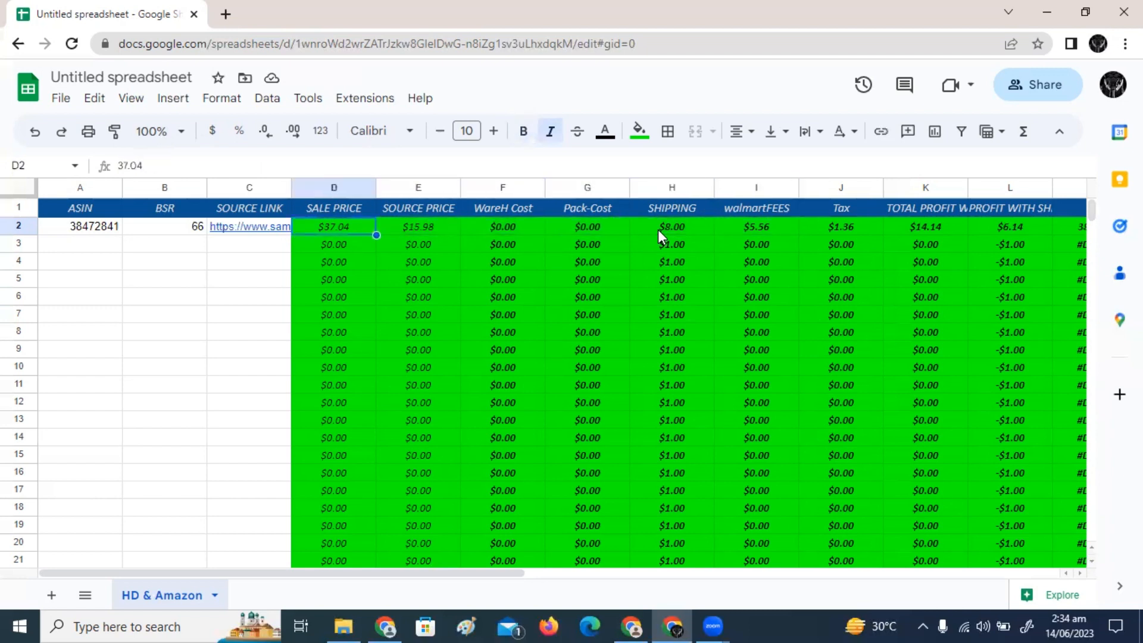
Step: Compare the Walmart fee formula in I2 with the sale price in D2
key("Right")
key("Right")
key("Right")
key("Right")
key("Right")
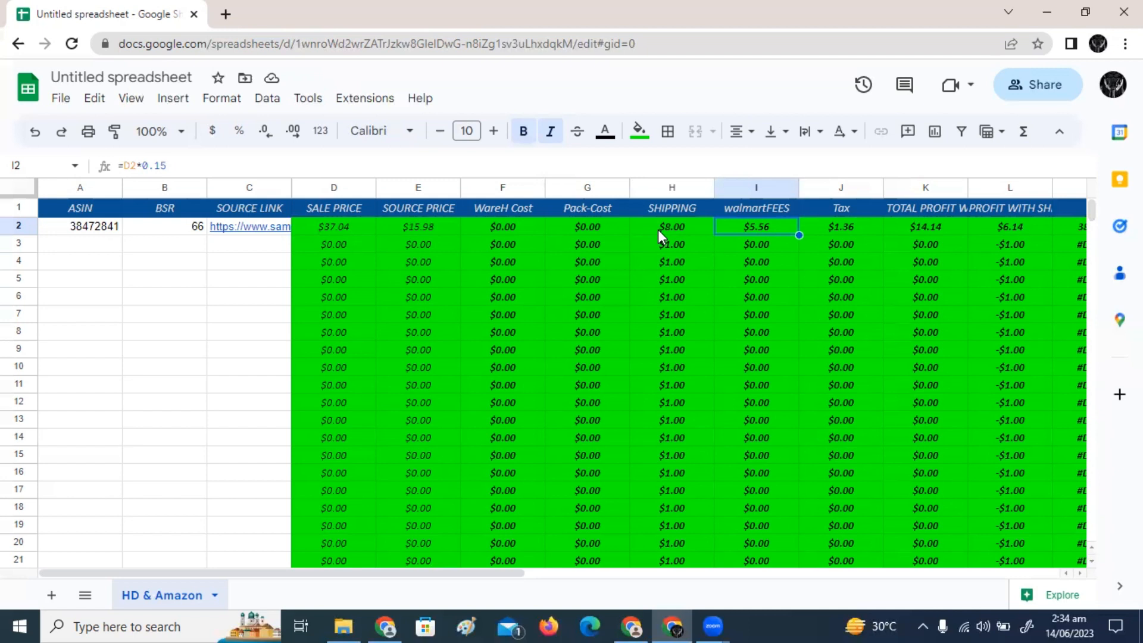
key("Left")
key("Left")
key("Left")
key("Left")
key("Left")
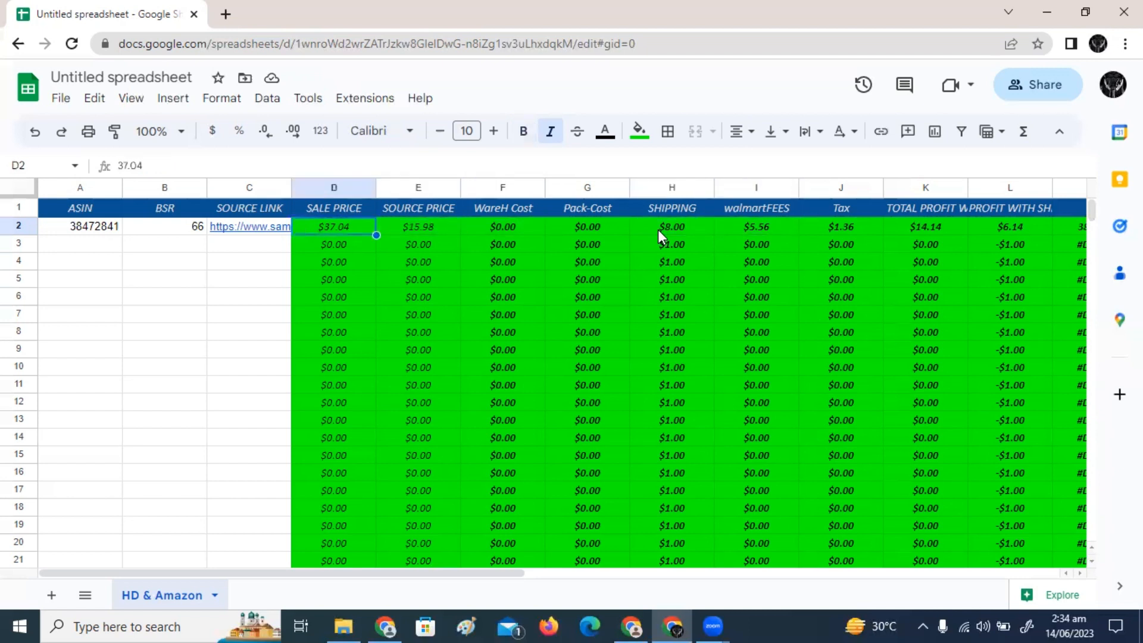
key("Right")
key("Right")
key("Right")
key("Right")
key("Right")
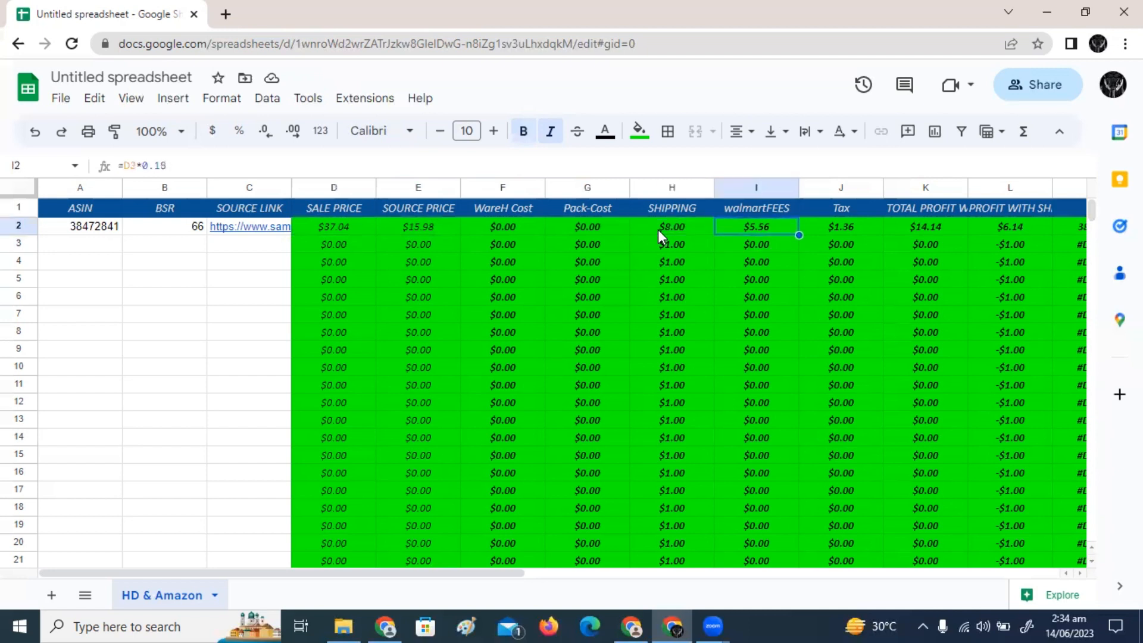
Step: Examine the source price in E2 and the tax formula in J2 that is based on it
key("Left")
key("Left")
key("Left")
key("Left")
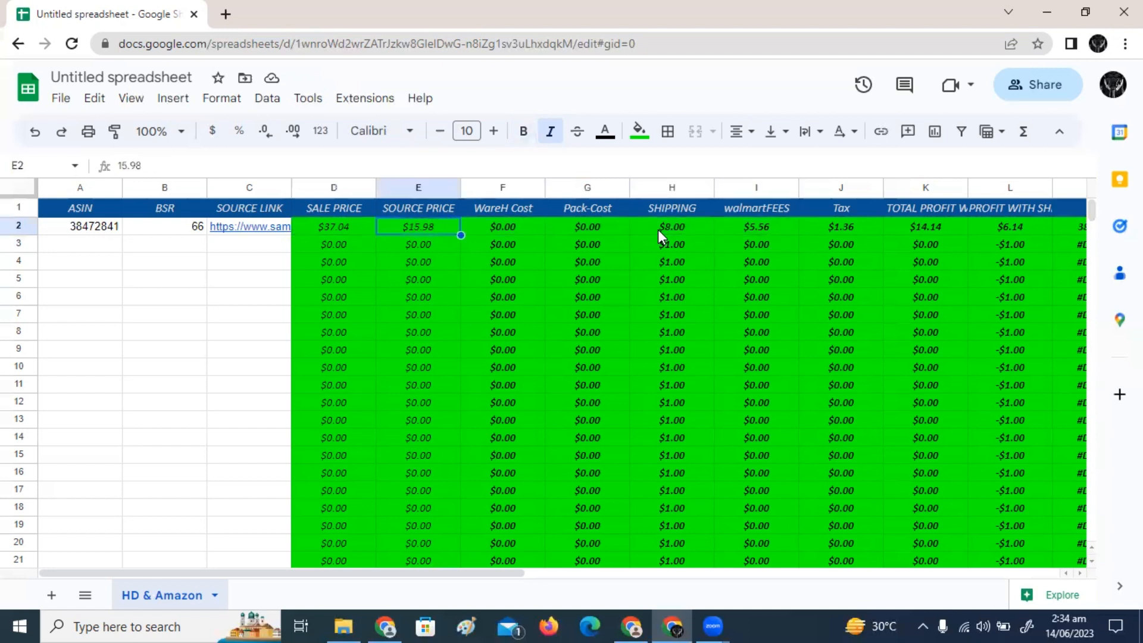
key("Down")
key("Up")
key("Right")
key("Right")
key("Right")
key("Right")
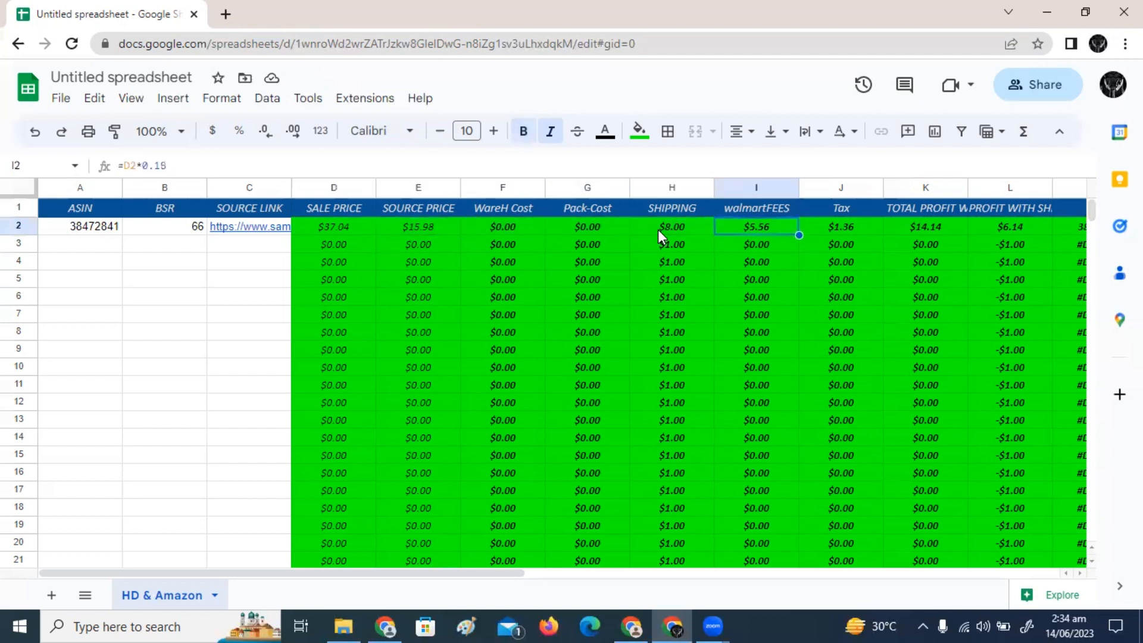
key("Right")
key("Down")
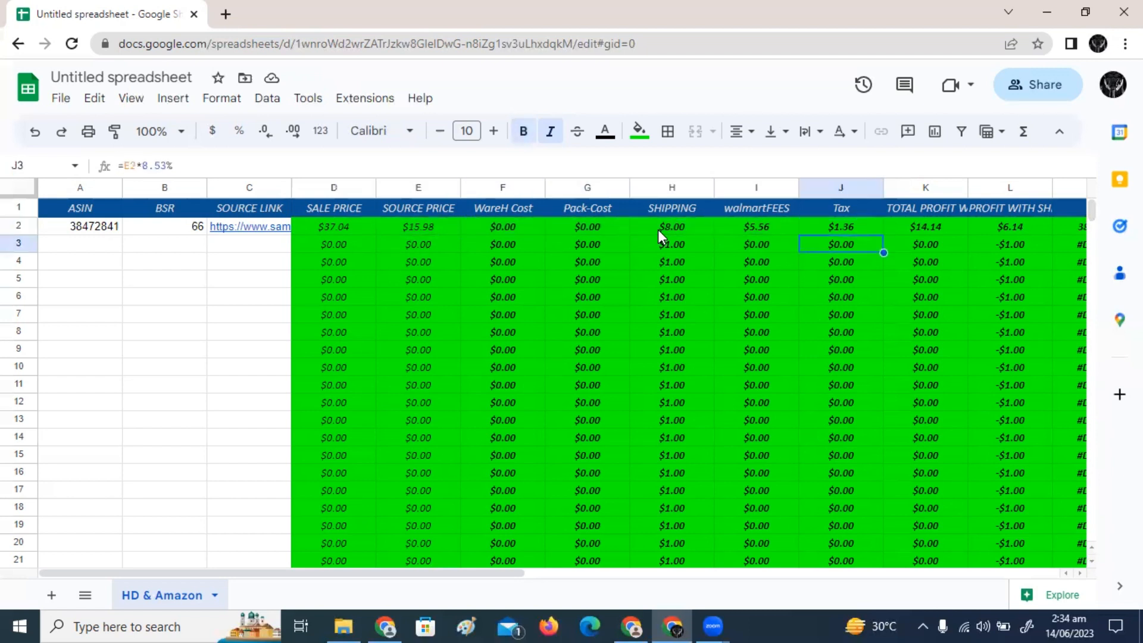
key("Up")
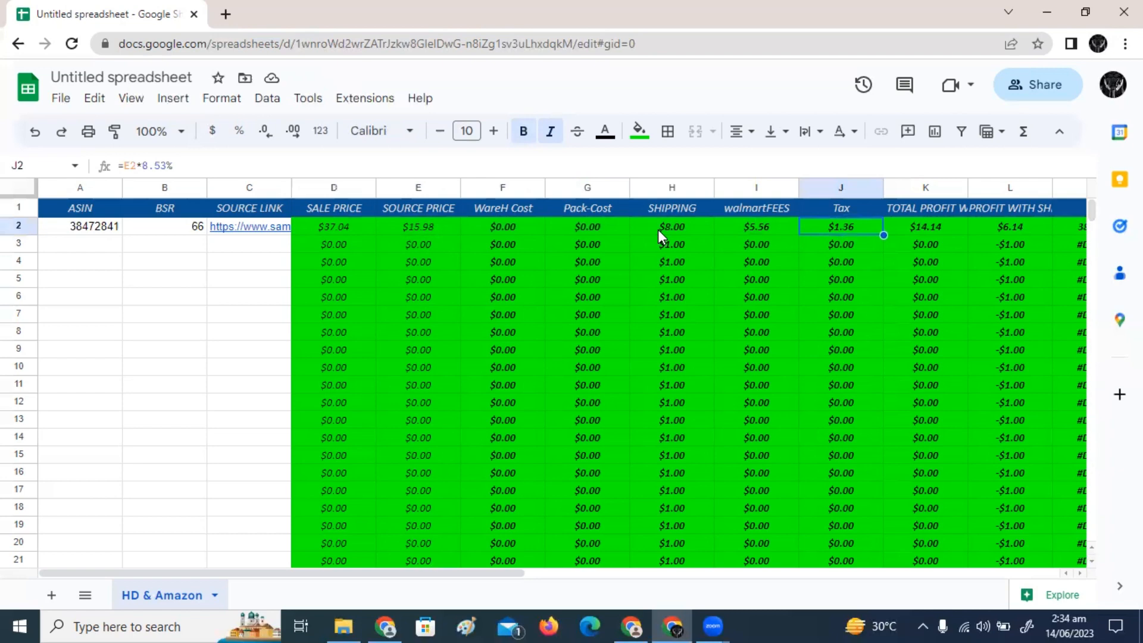
Step: Examine the profit with shipping formula in L2 and the ROI formula in M2
key("Right")
key("Right")
key("Right")
key("Right")
key("Left")
key("Left")
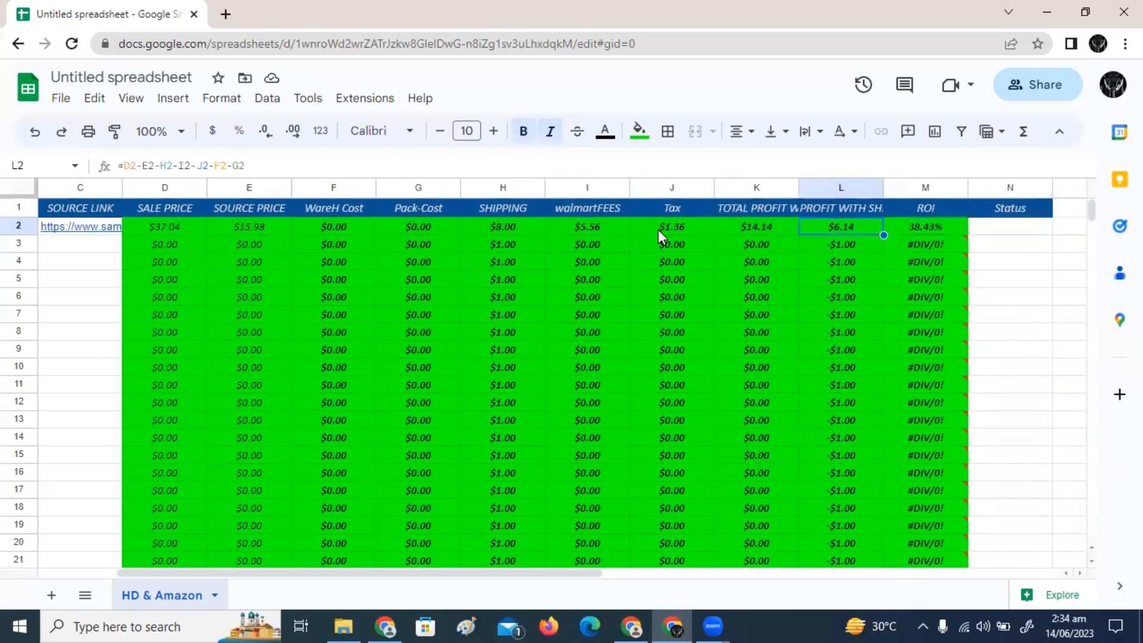
key("Down")
key("Up")
key("Down")
key("Up")
key("Right")
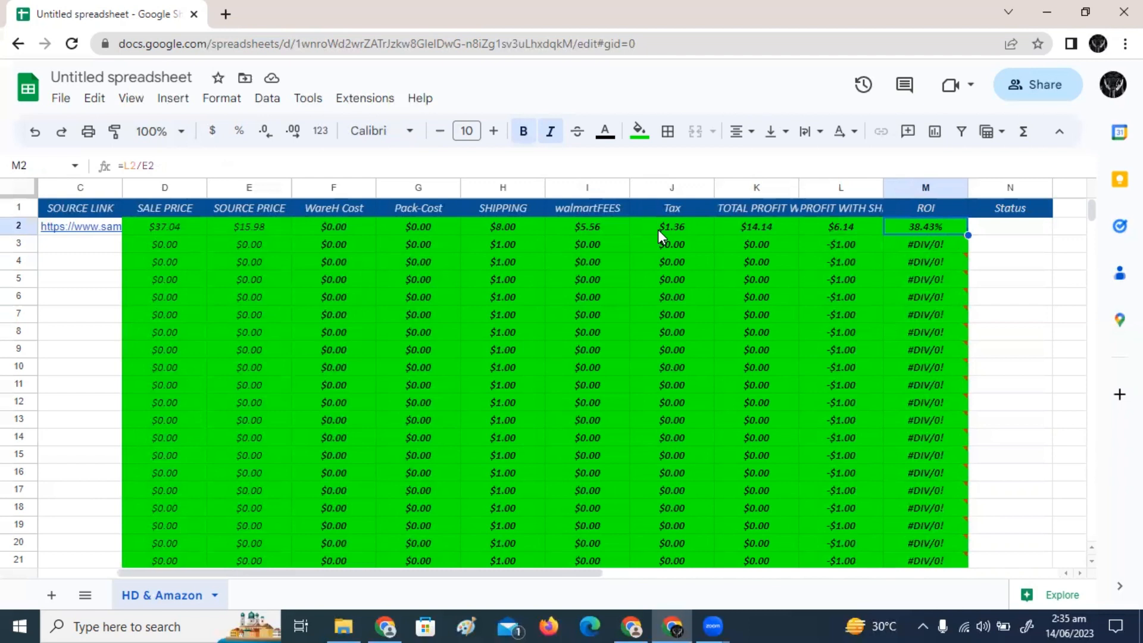
key("Tab")
Step: Look back over the completed row 2 from the status column to ASIN cell A2
key("Left")
key("Left")
key("Left")
key("Left")
key("Left")
key("Left")
key("Left")
key("Left")
key("Left")
key("Left")
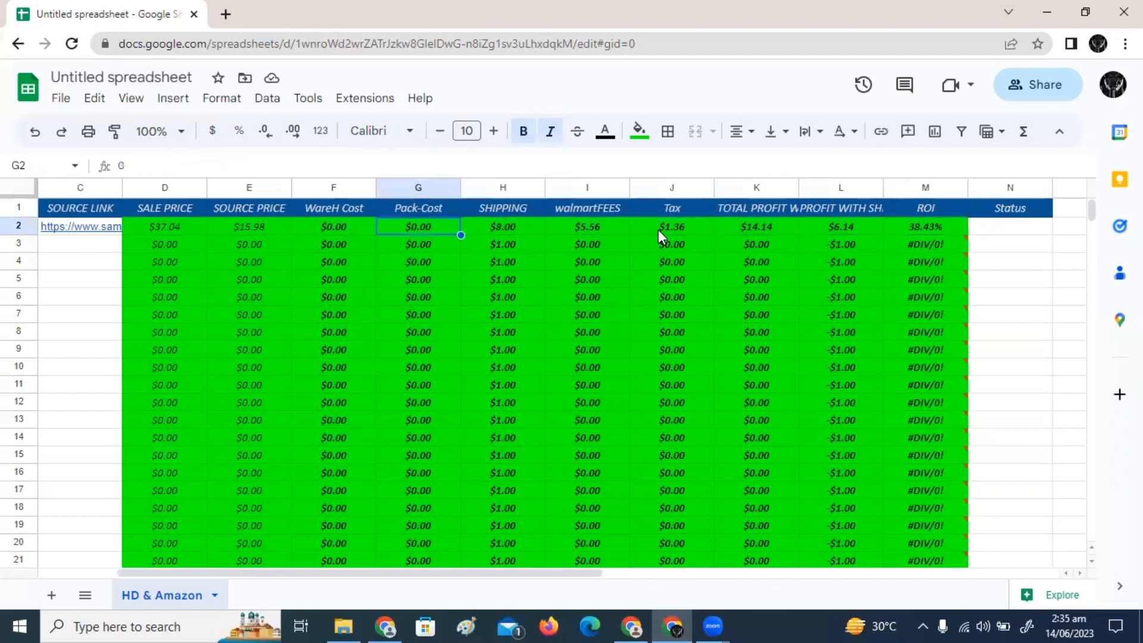
key("Left")
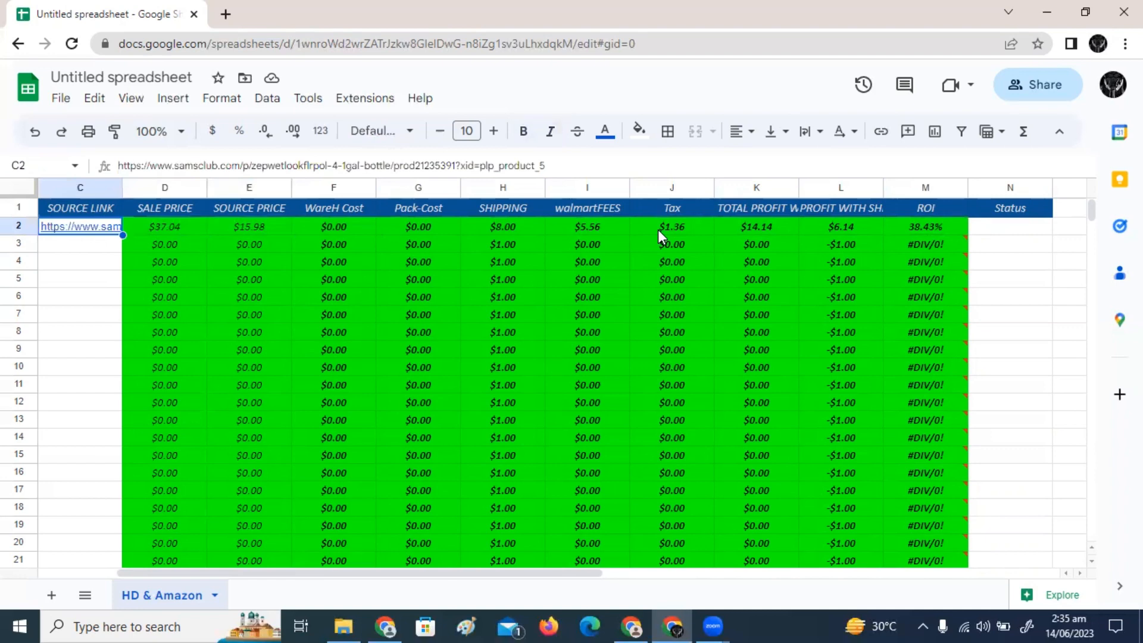
key("Left")
key("Left")
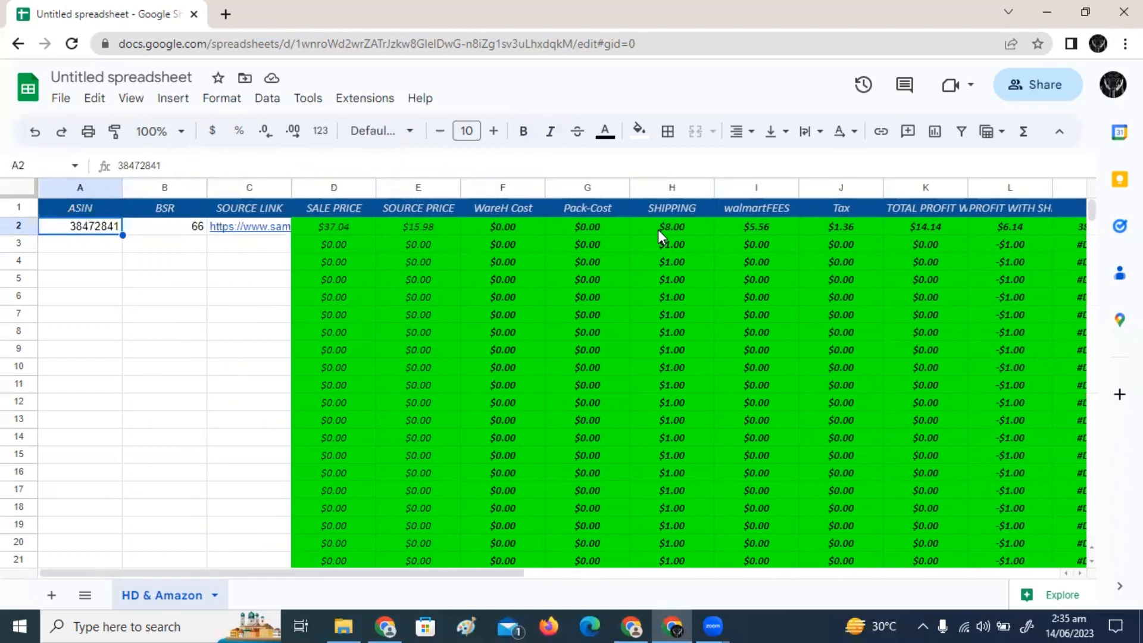